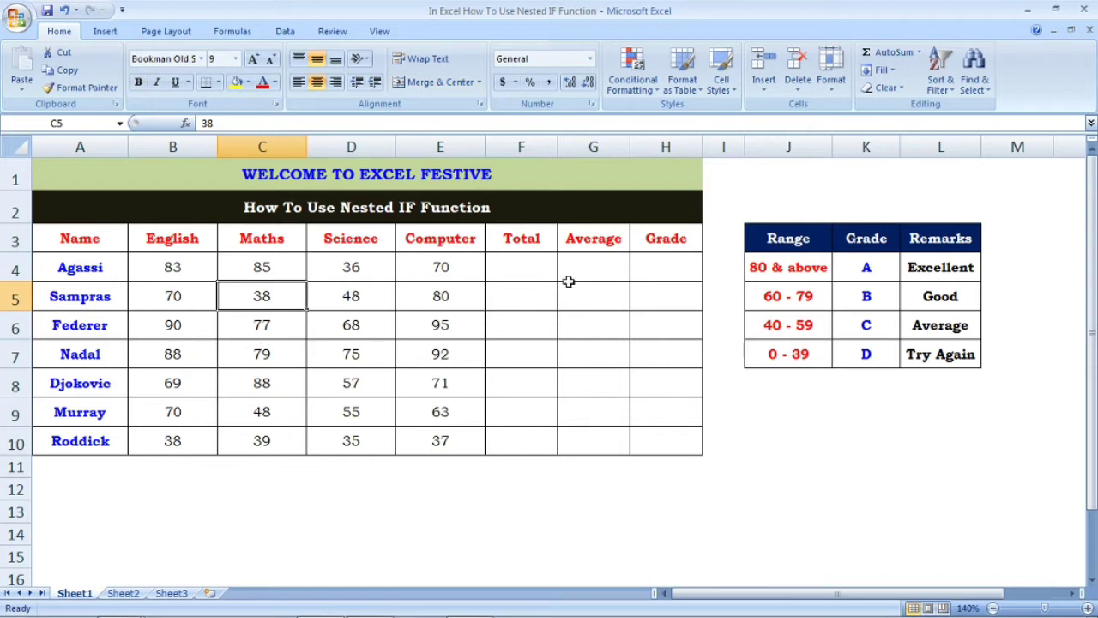
Total the four subject marks with =SUM(B4:E4) in F4 and fill the formula down to F10.
{"action": "left_click", "coordinate": [522, 264]}
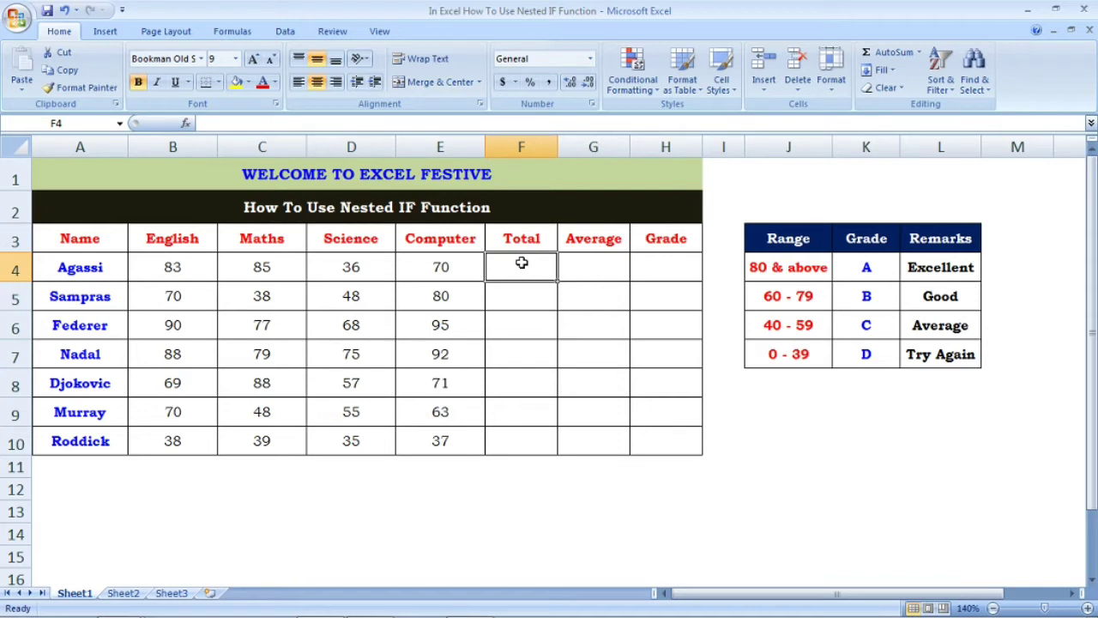
{"action": "type", "text": "=SUM"}
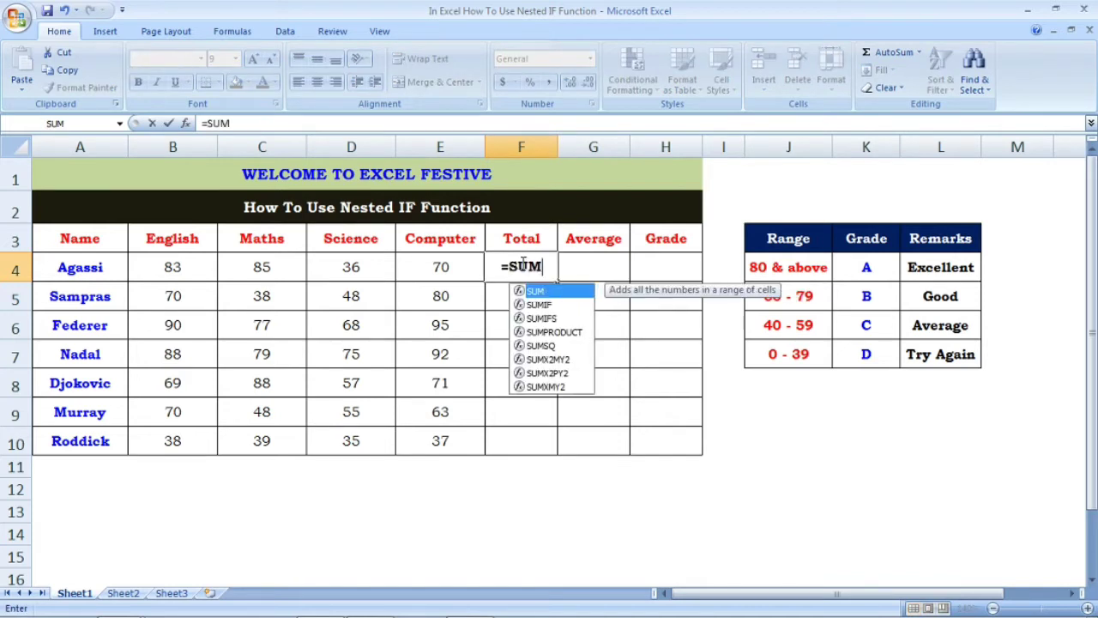
{"action": "type", "text": "("}
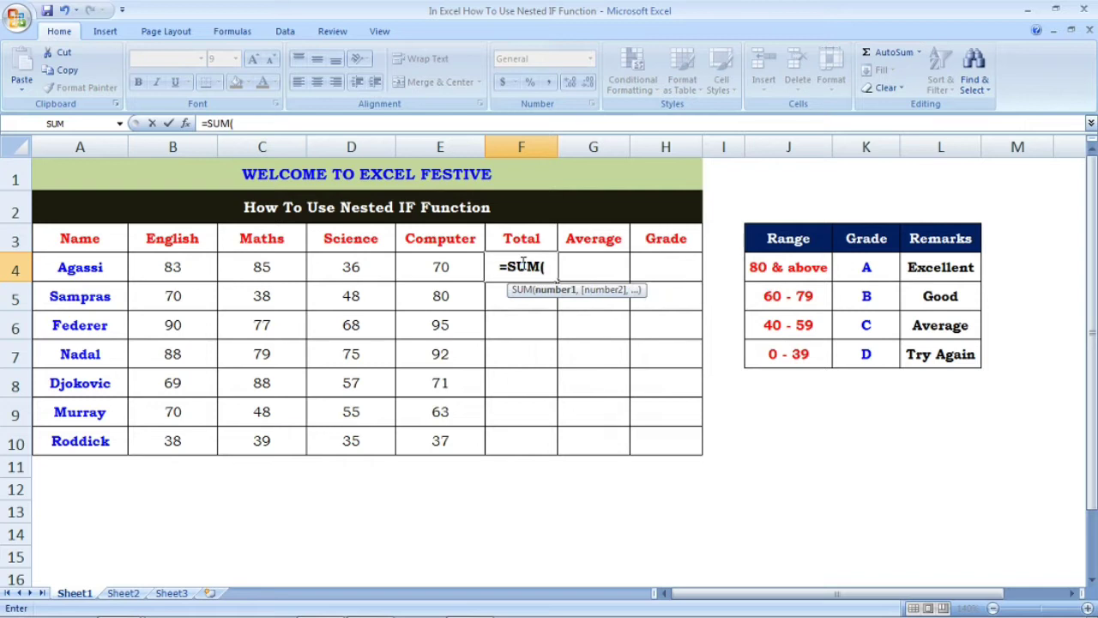
{"action": "left_click", "coordinate": [184, 264]}
{"action": "left_click_drag", "start_coordinate": [184, 263], "coordinate": [419, 264]}
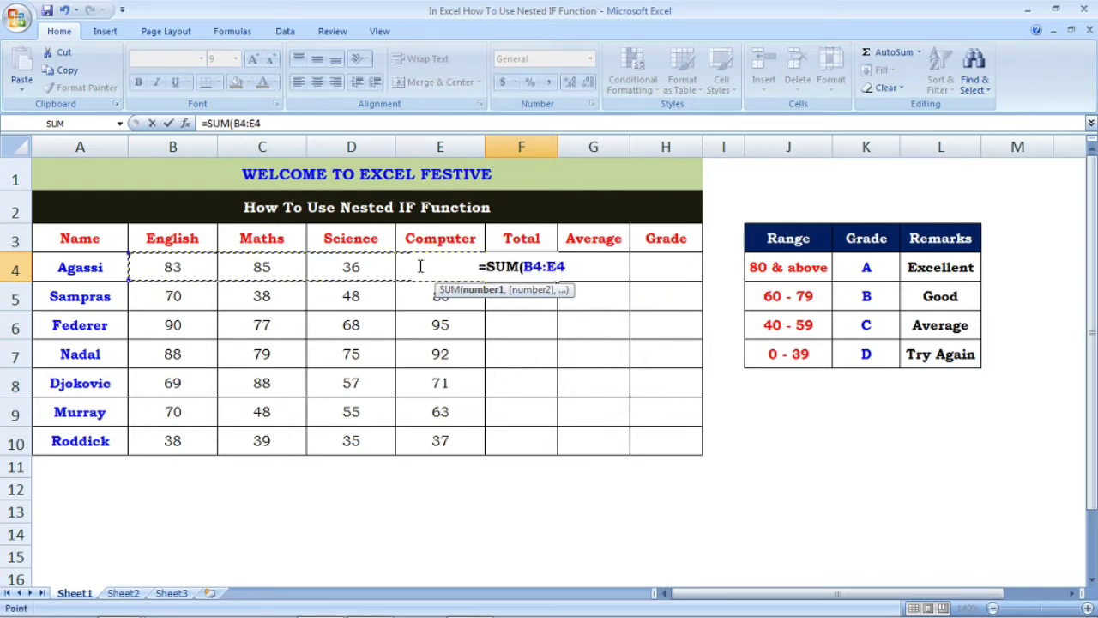
{"action": "type", "text": ")"}
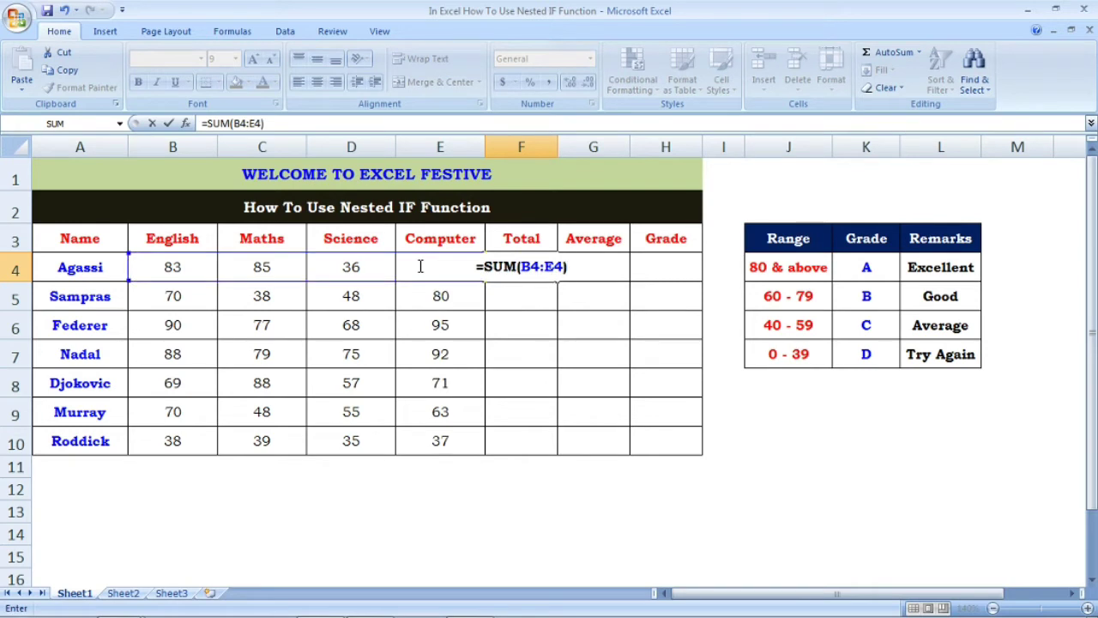
{"action": "key", "text": "Return"}
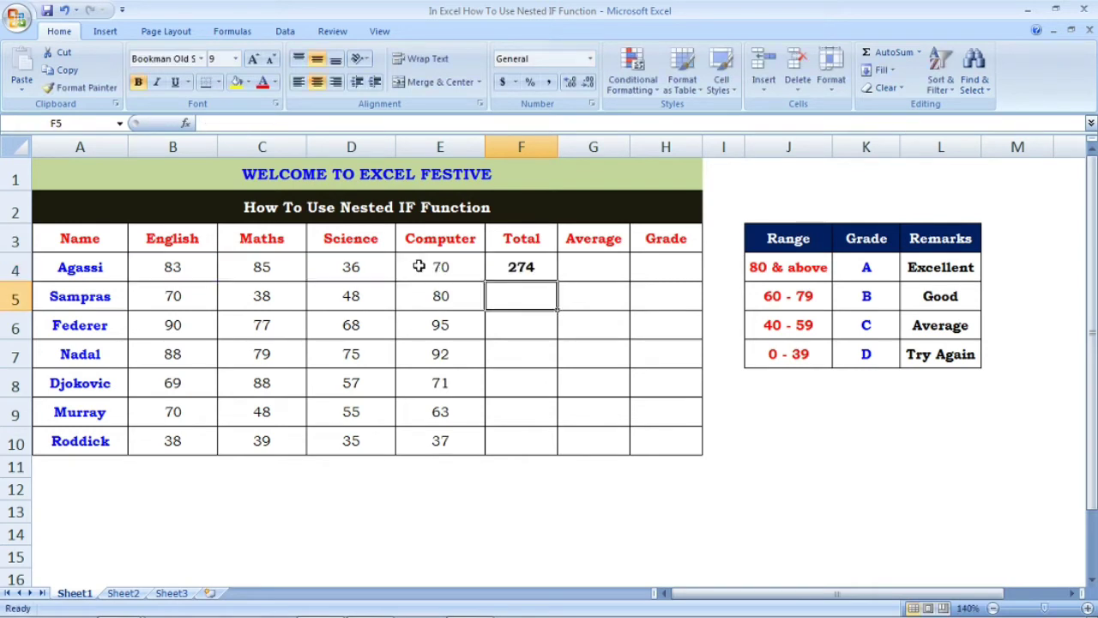
{"action": "left_click", "coordinate": [532, 269]}
{"action": "double_click", "coordinate": [556, 280]}
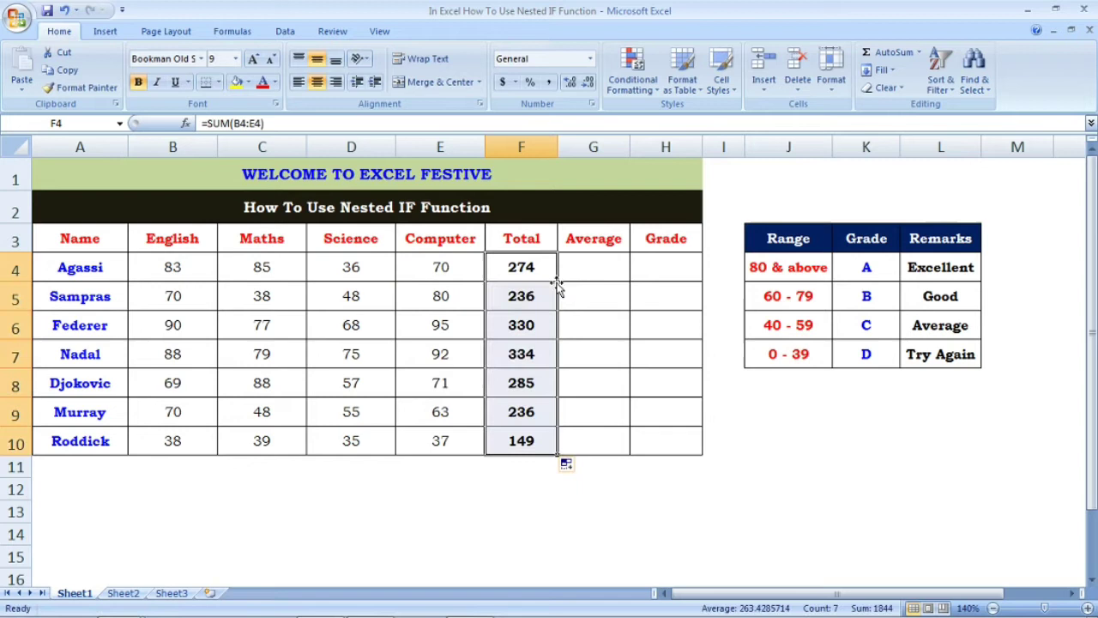
Average the four subject marks with =AVERAGE(B4:E4) in G4 and fill the formula down to G10.
{"action": "left_click", "coordinate": [536, 237]}
{"action": "left_click", "coordinate": [589, 245]}
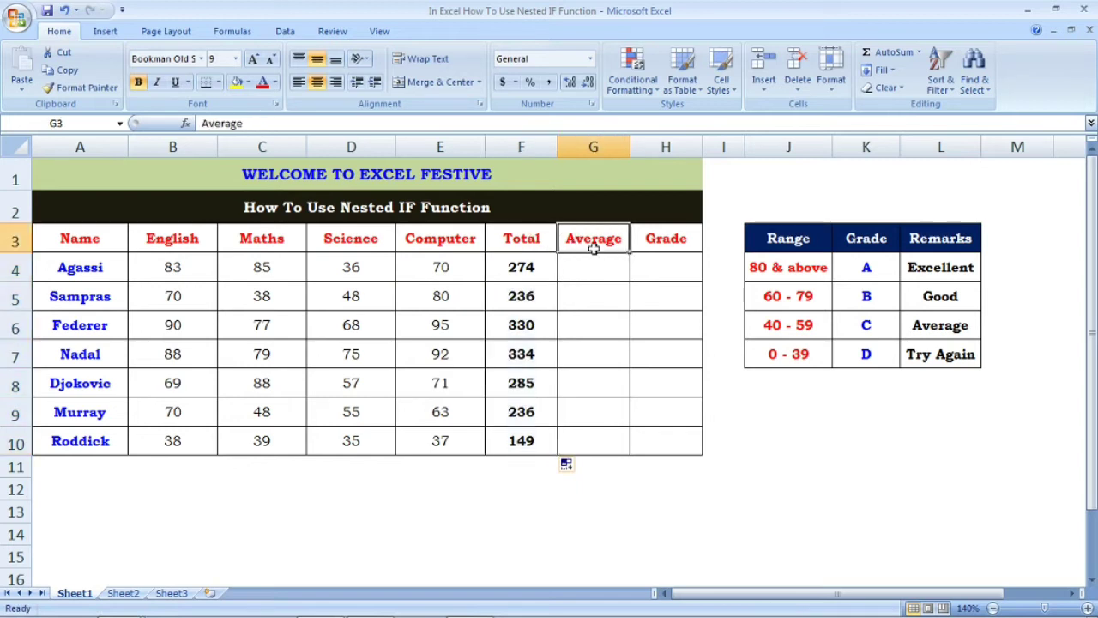
{"action": "left_click", "coordinate": [596, 268]}
{"action": "type", "text": "=AVERAGE"}
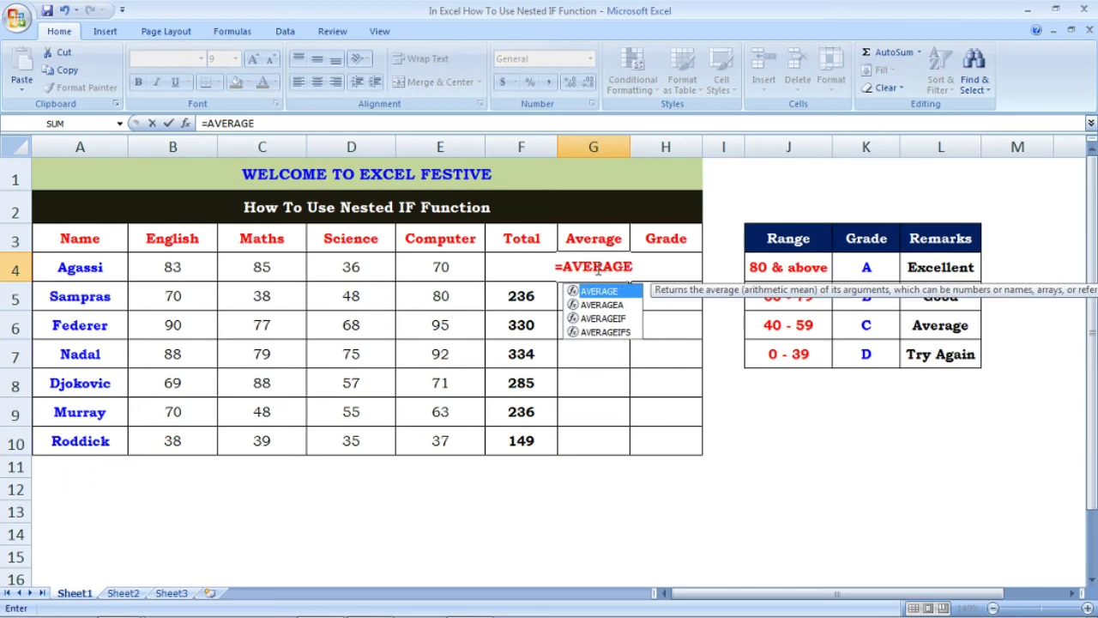
{"action": "type", "text": "("}
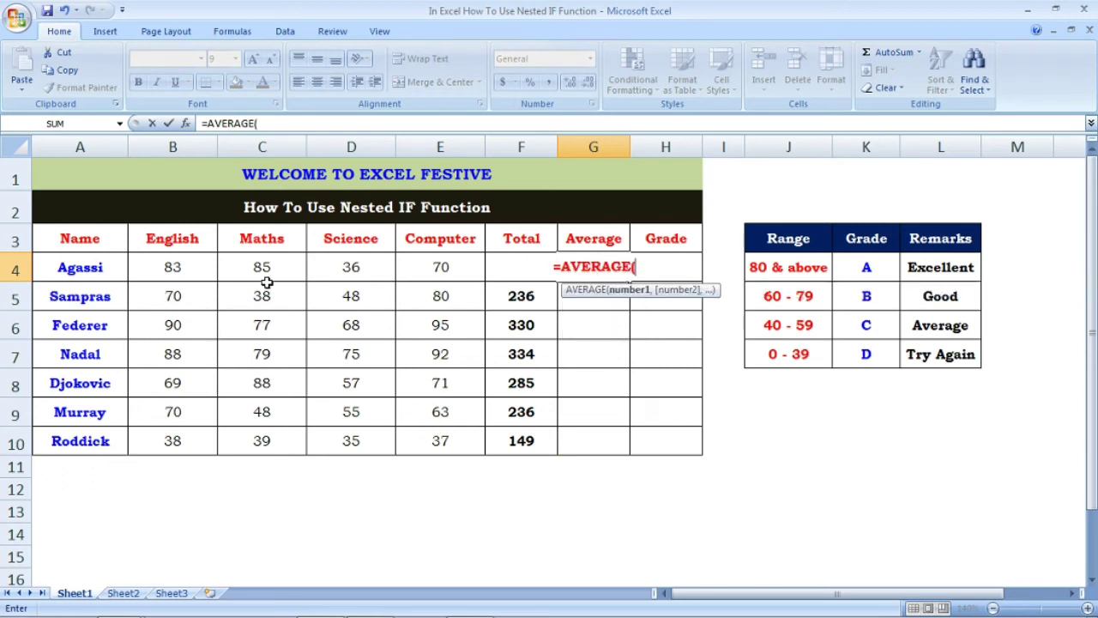
{"action": "left_click_drag", "start_coordinate": [183, 265], "coordinate": [537, 252]}
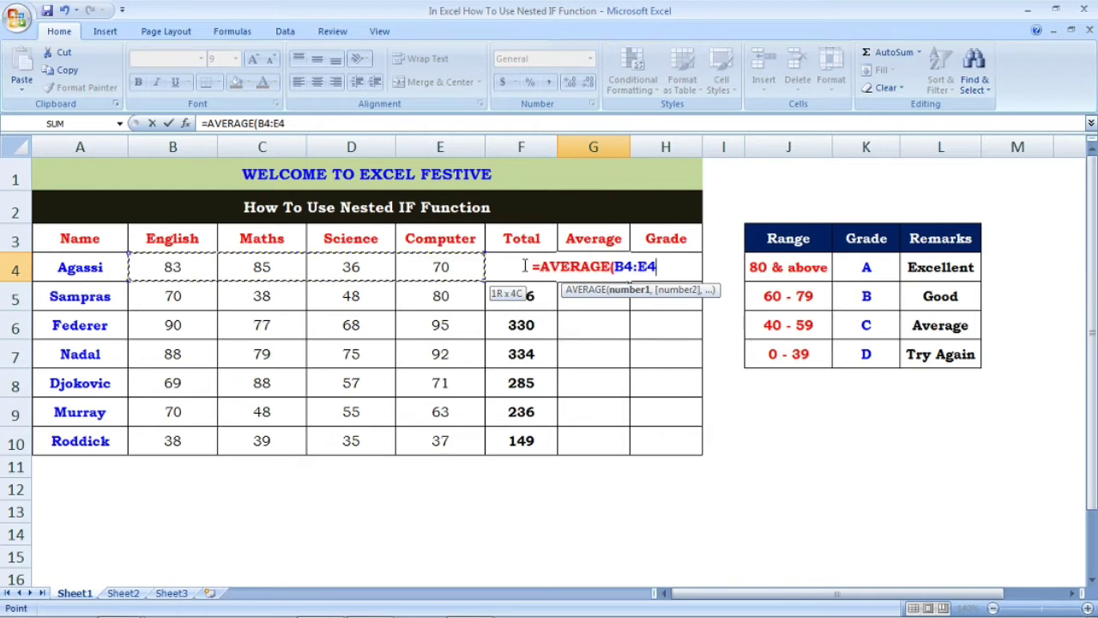
{"action": "type", "text": ")"}
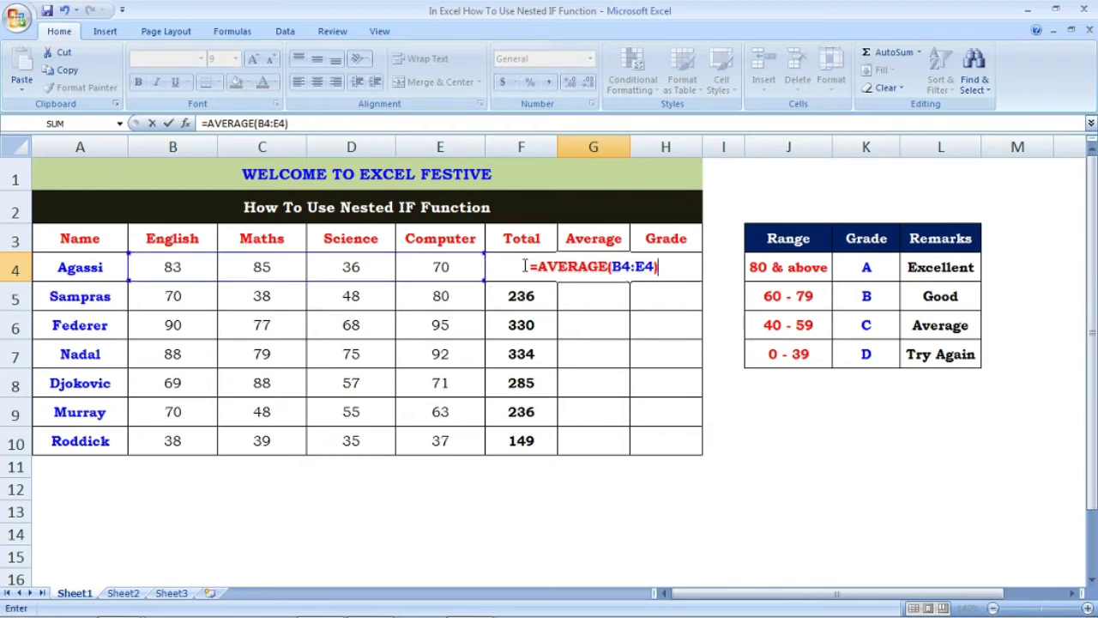
{"action": "key", "text": "Return"}
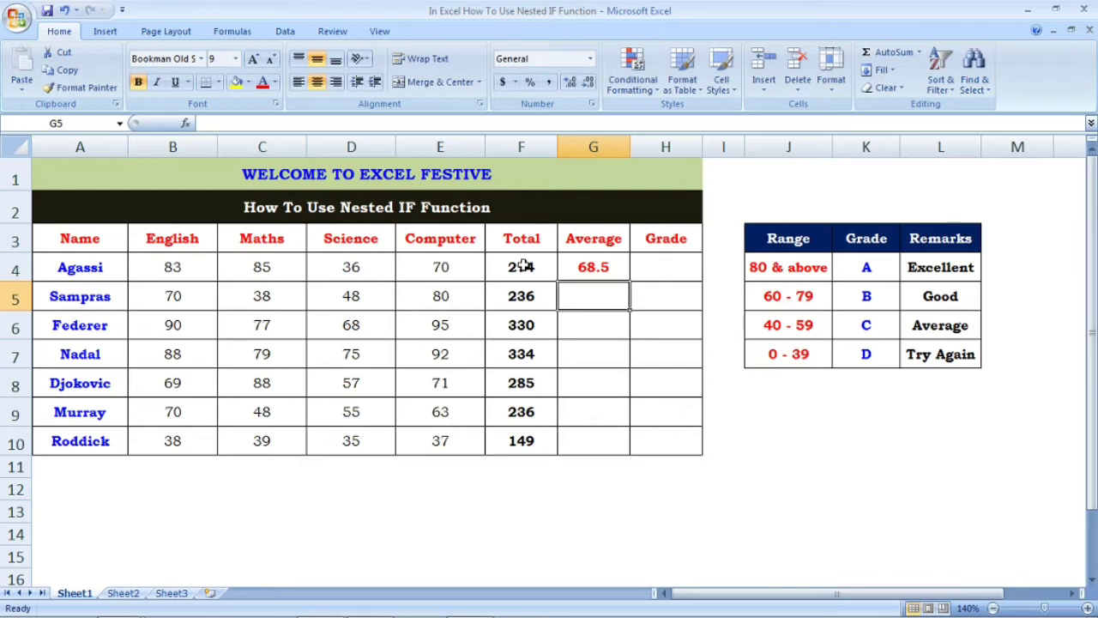
{"action": "left_click", "coordinate": [593, 267]}
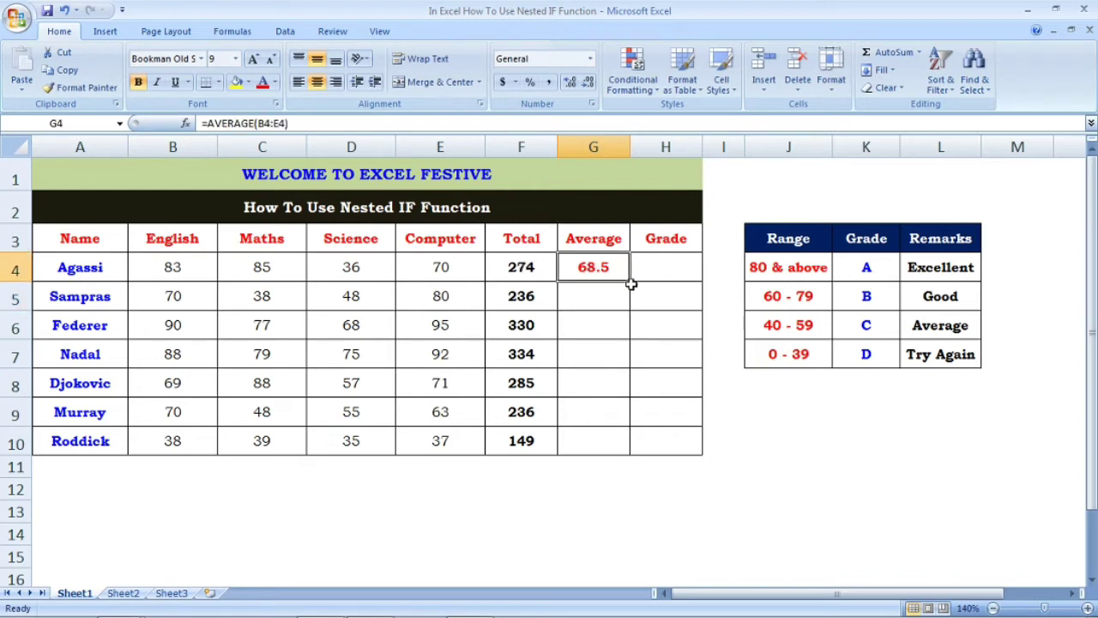
{"action": "double_click", "coordinate": [630, 282]}
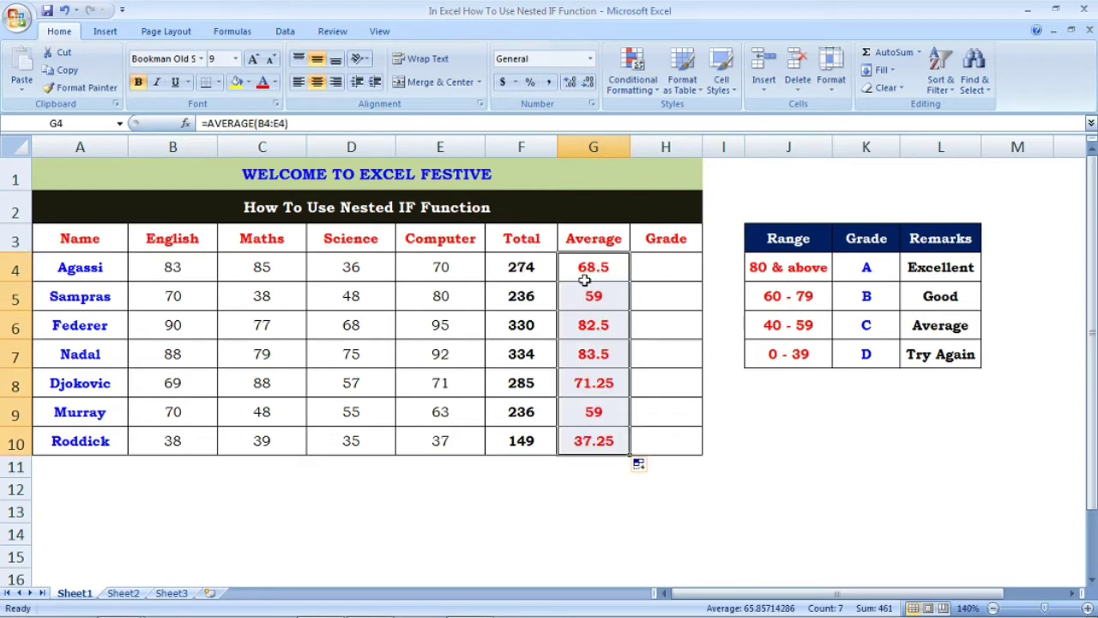
Review which grade in the Range/Grade/Remarks table belongs to each range of average marks.
{"action": "left_click", "coordinate": [662, 266]}
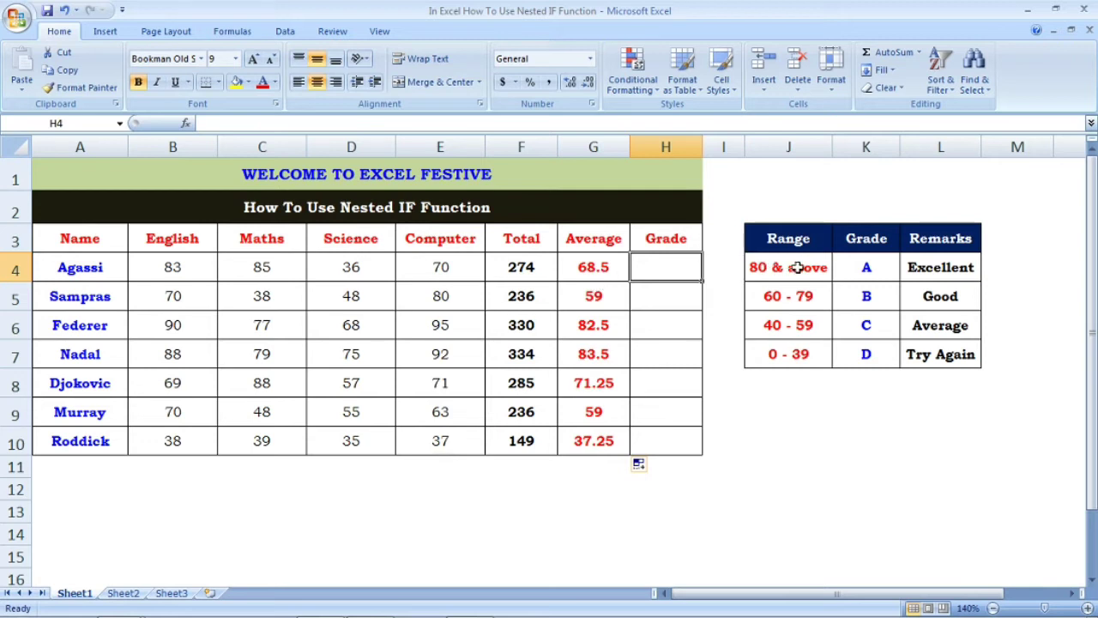
{"action": "left_click", "coordinate": [864, 270]}
{"action": "left_click", "coordinate": [680, 266]}
{"action": "left_click", "coordinate": [866, 299]}
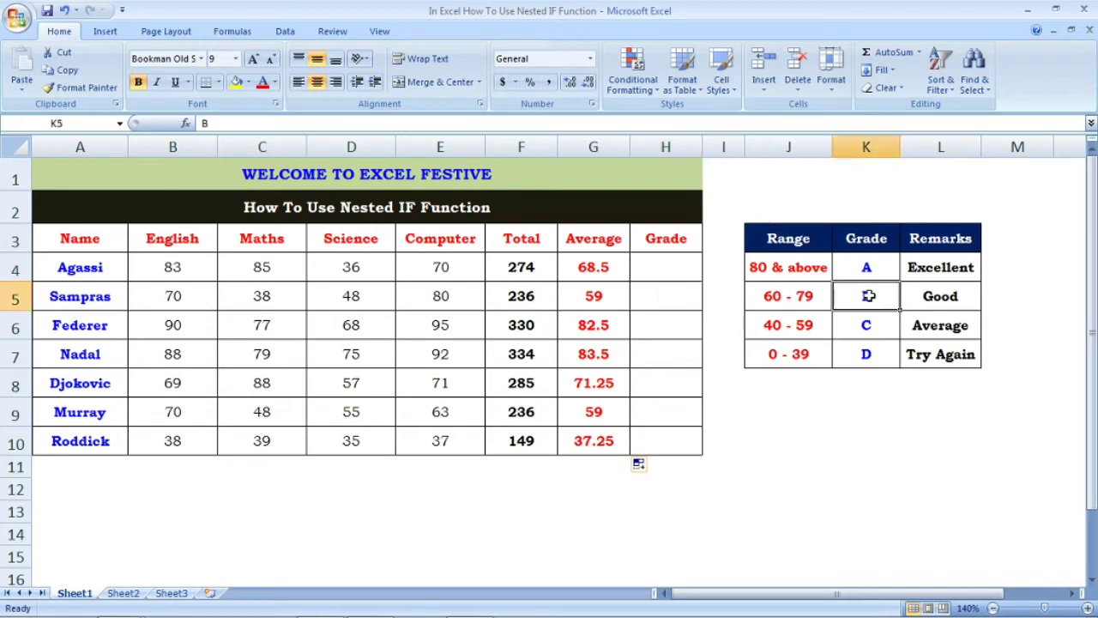
{"action": "left_click", "coordinate": [870, 326]}
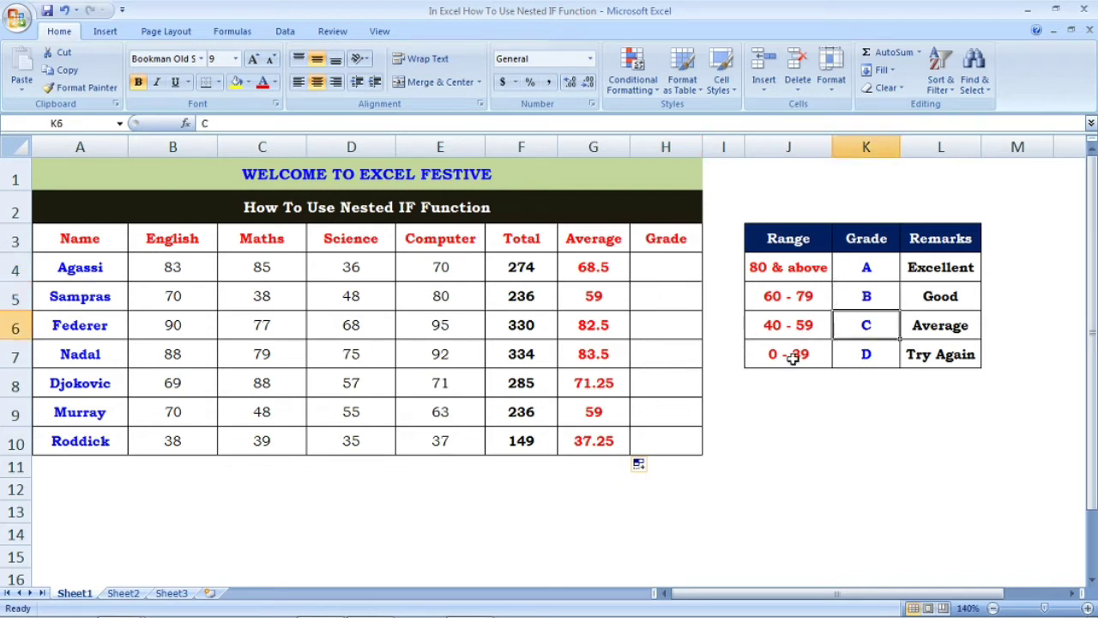
{"action": "left_click", "coordinate": [869, 355]}
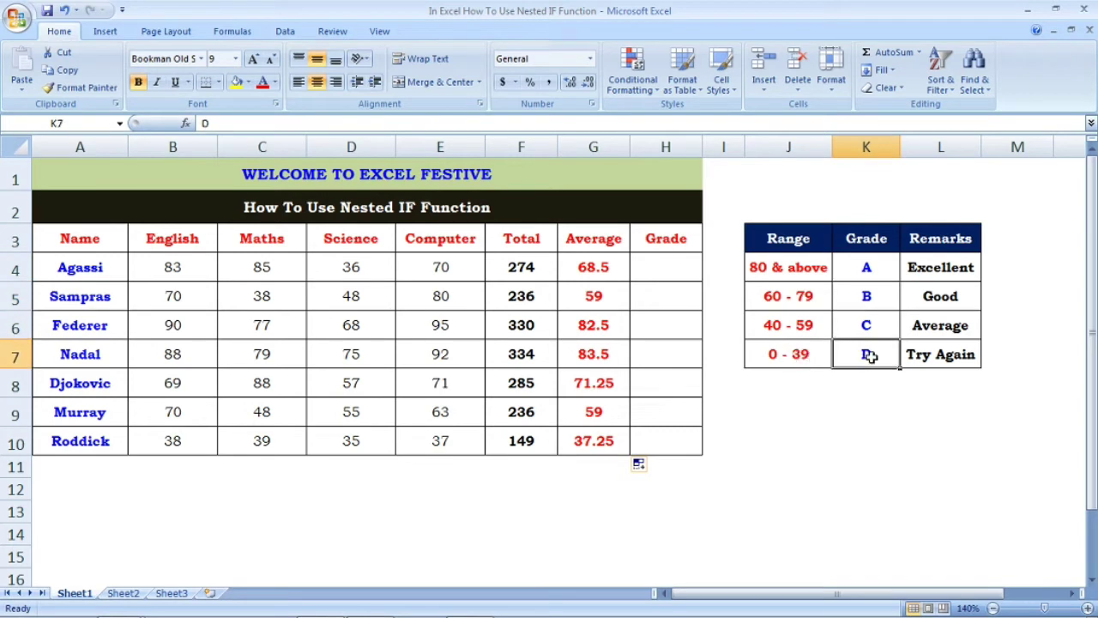
Begin the Grade formula in H4 with an IF that returns "A" when G4>=80.
{"action": "left_click", "coordinate": [659, 267]}
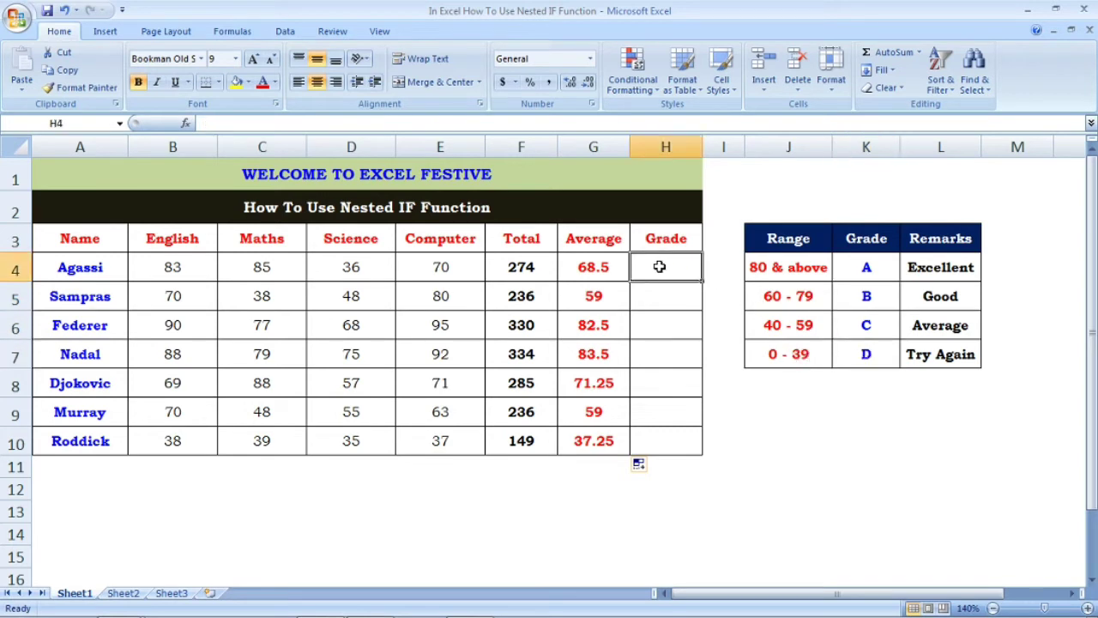
{"action": "type", "text": "="}
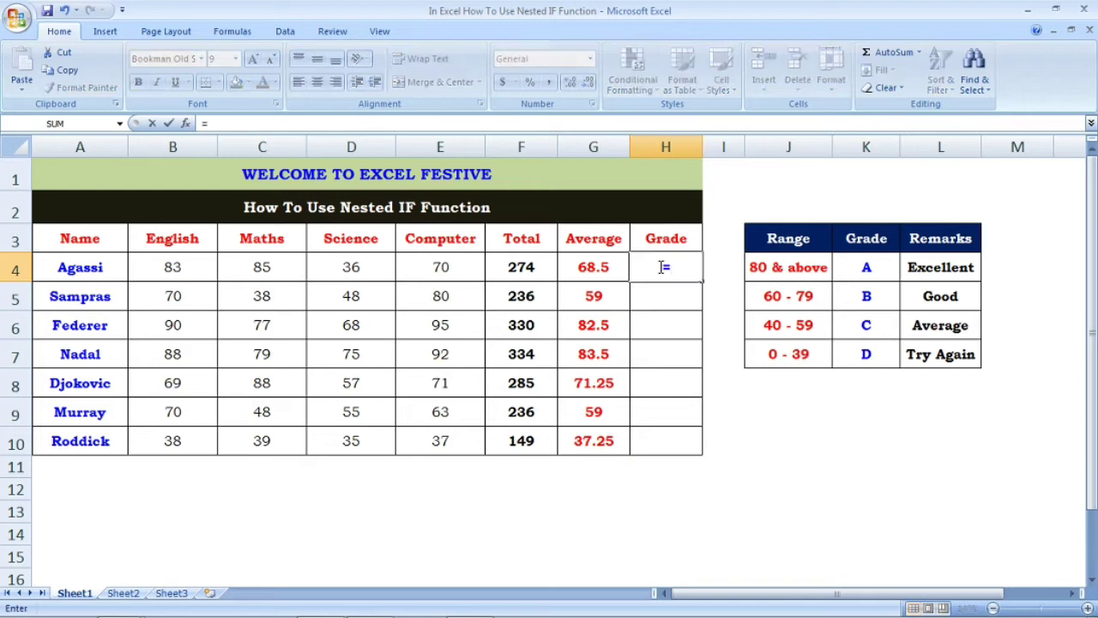
{"action": "type", "text": "IF"}
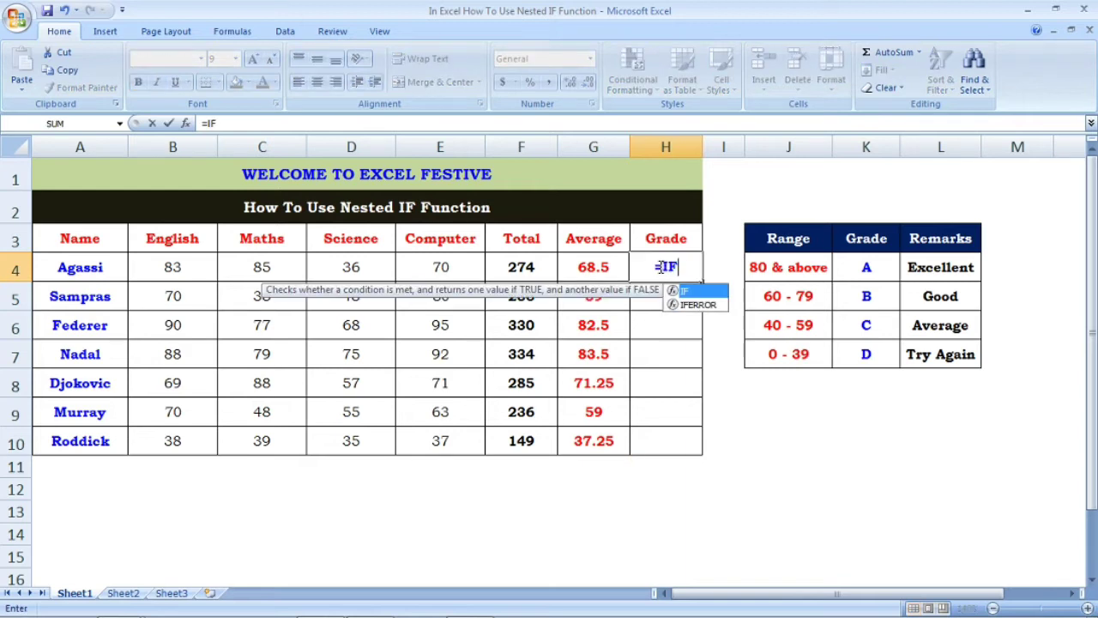
{"action": "type", "text": "("}
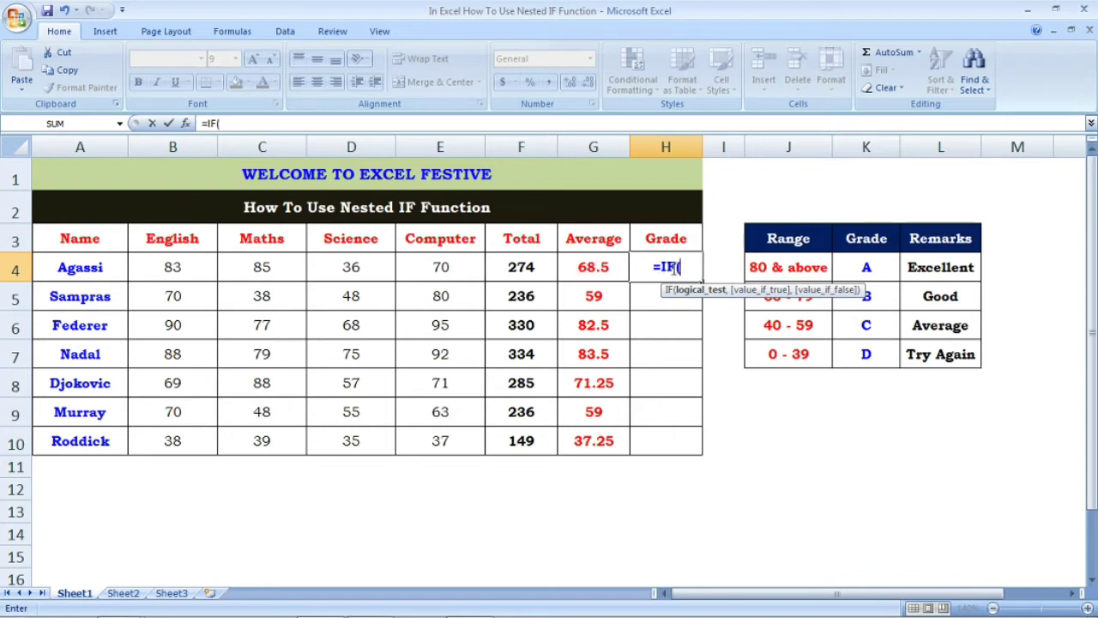
{"action": "left_click", "coordinate": [603, 271]}
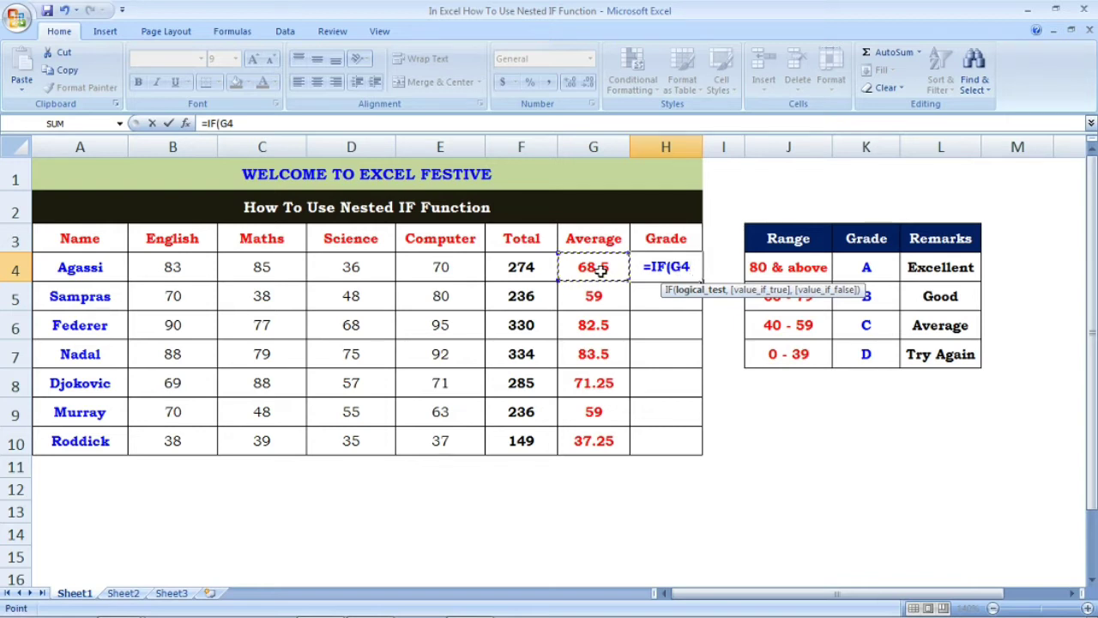
{"action": "type", "text": ">"}
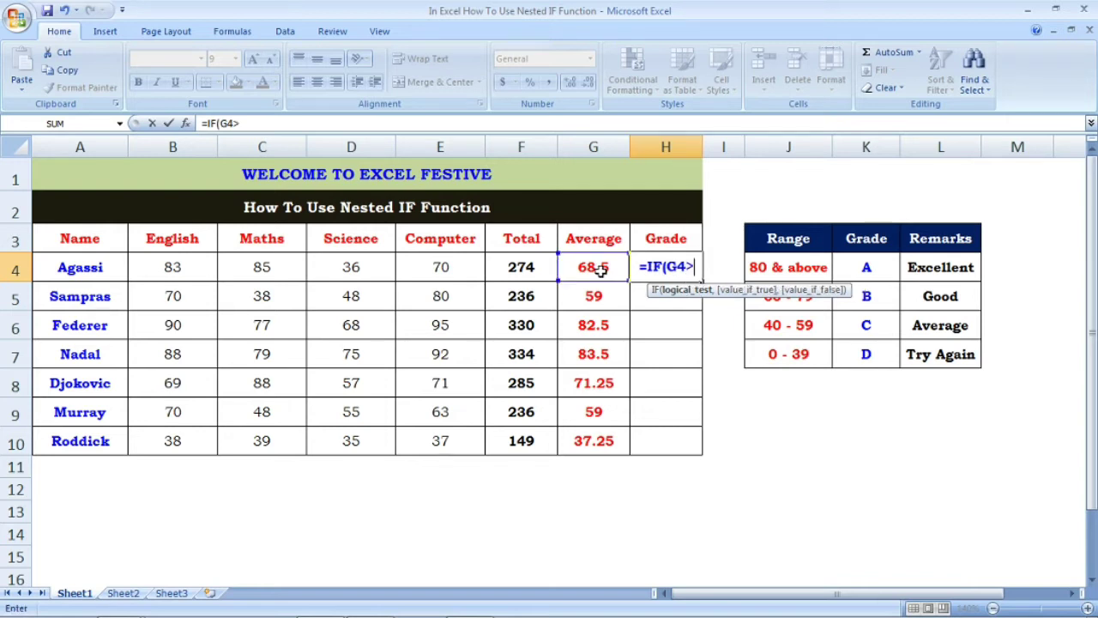
{"action": "type", "text": "=80"}
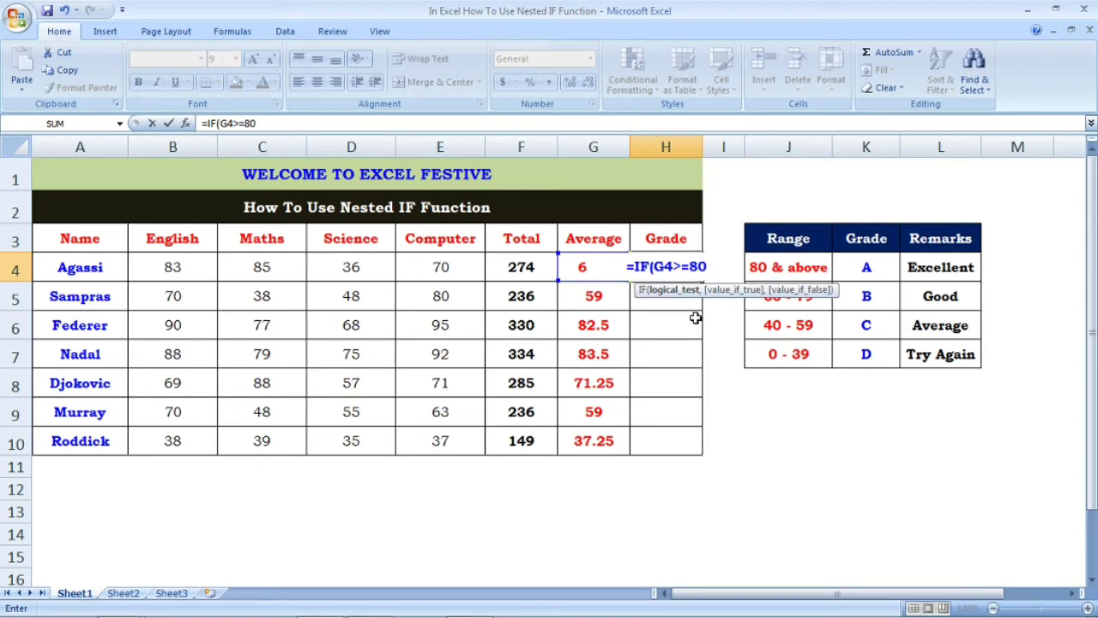
{"action": "type", "text": ","}
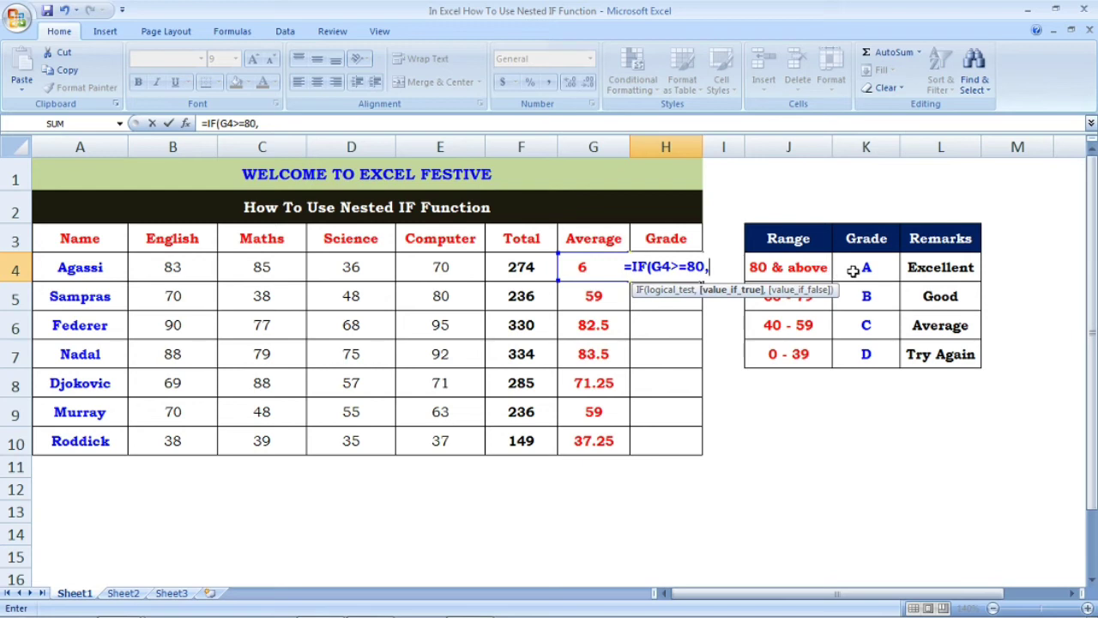
{"action": "type", "text": "\""}
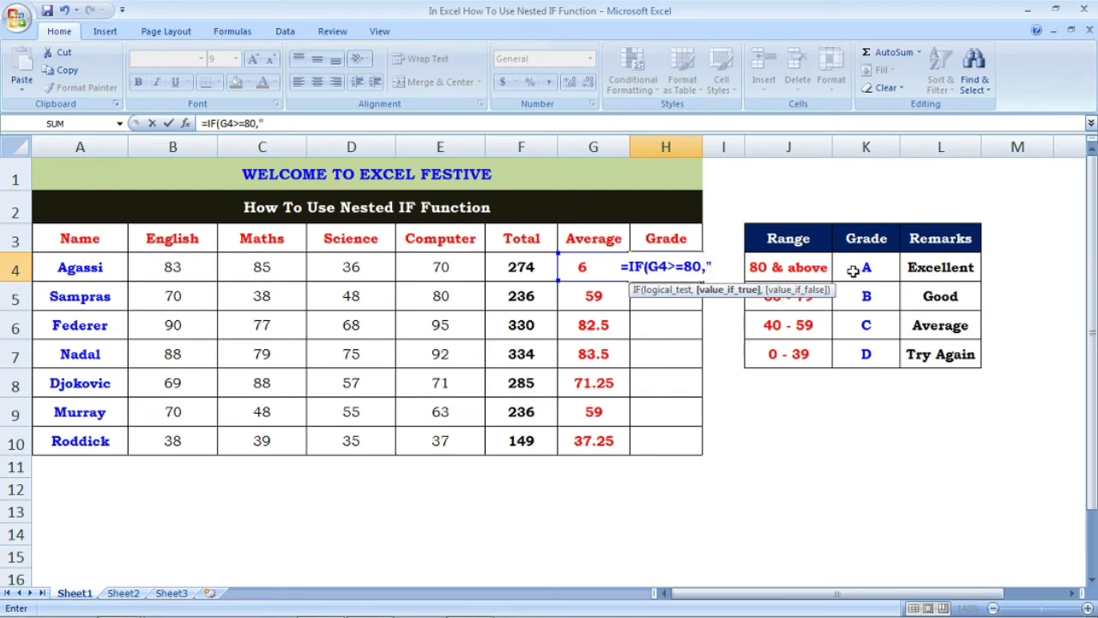
{"action": "type", "text": "A"}
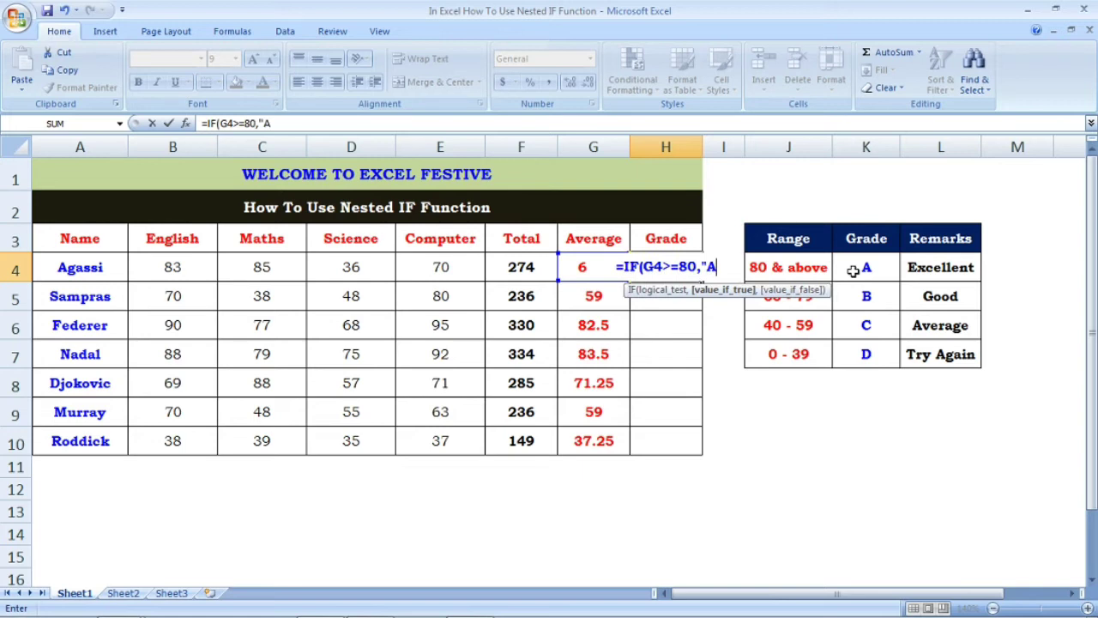
{"action": "type", "text": "\""}
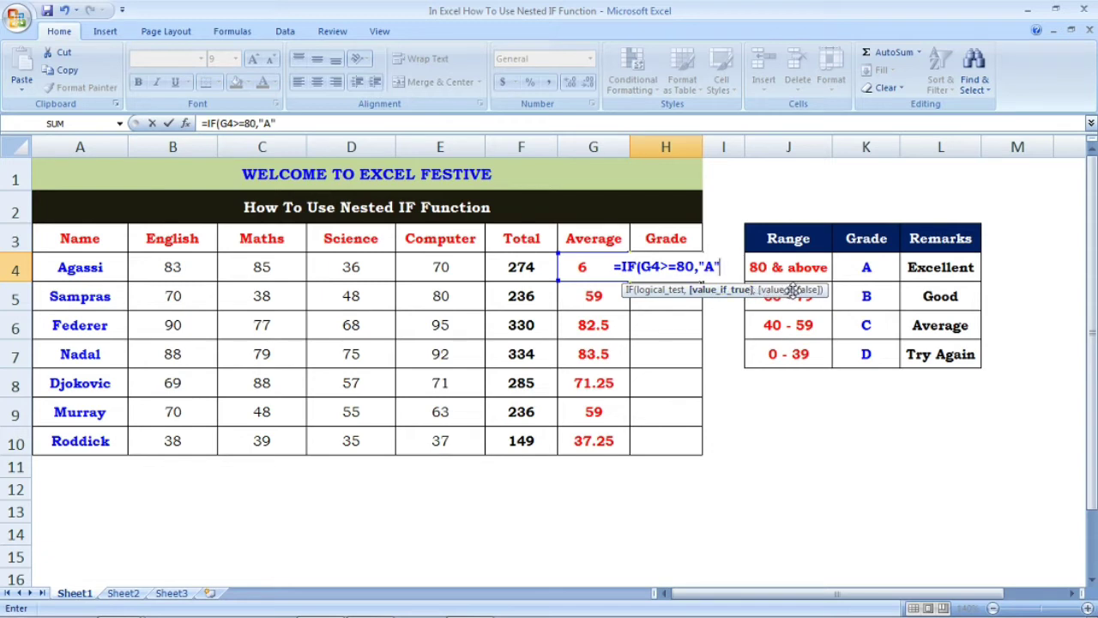
Nest a second IF as the false value in the H4 formula, returning "B" when G4>=60.
{"action": "type", "text": ","}
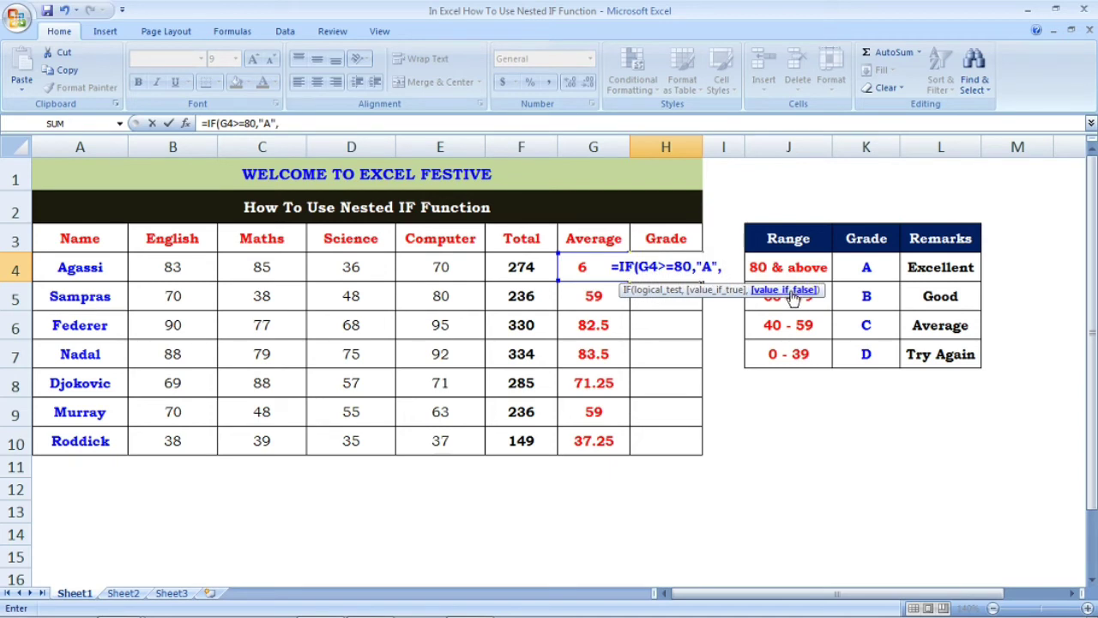
{"action": "type", "text": "IF"}
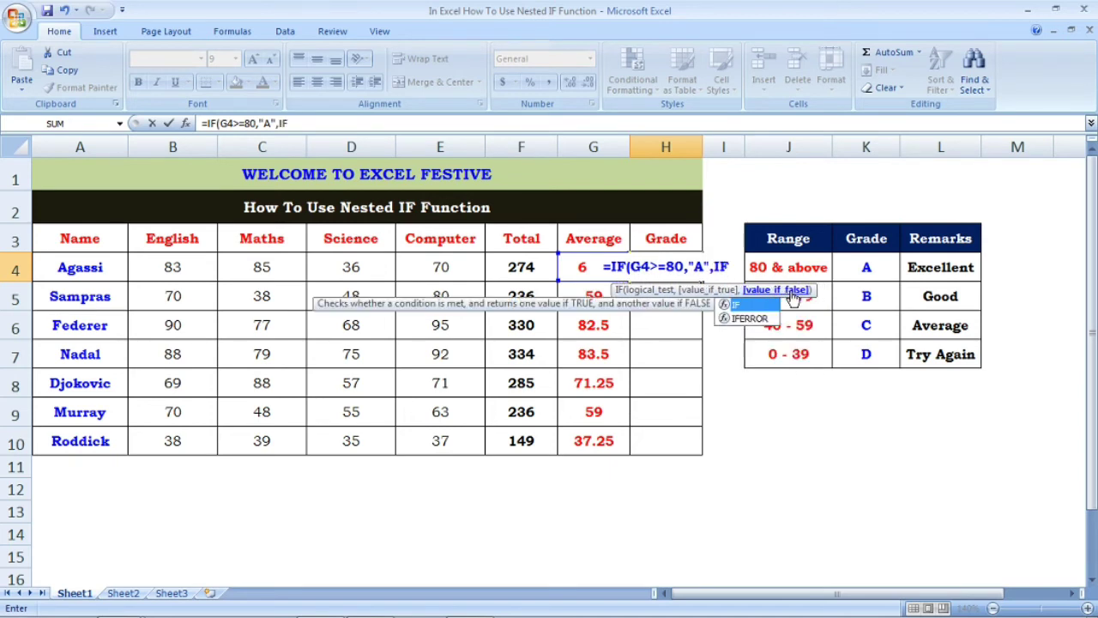
{"action": "type", "text": "("}
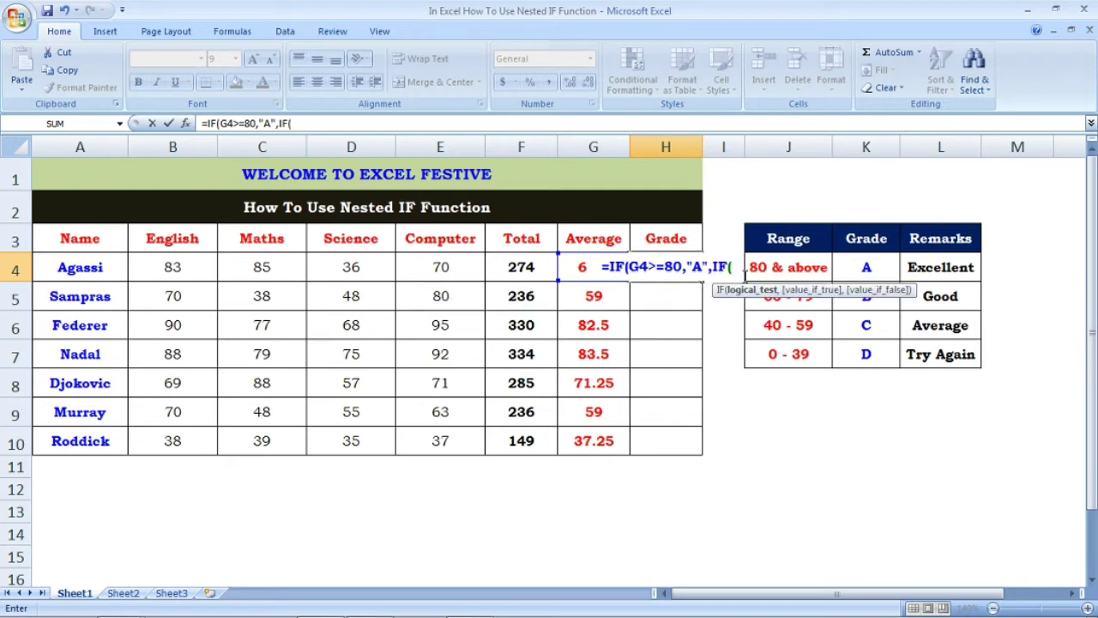
{"action": "left_click", "coordinate": [585, 267]}
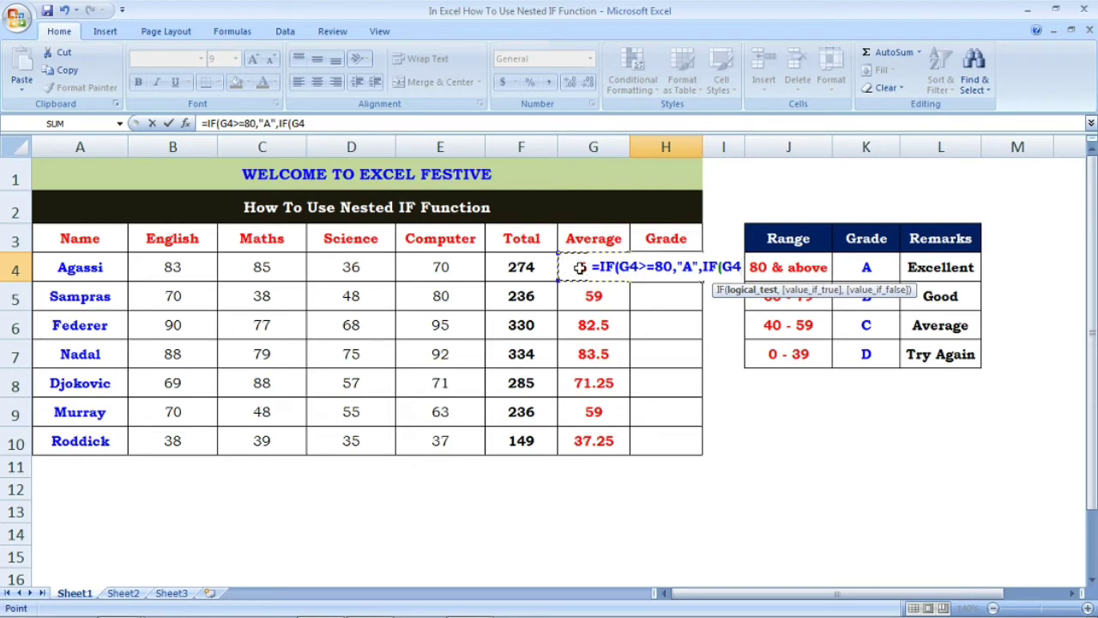
{"action": "type", "text": ">"}
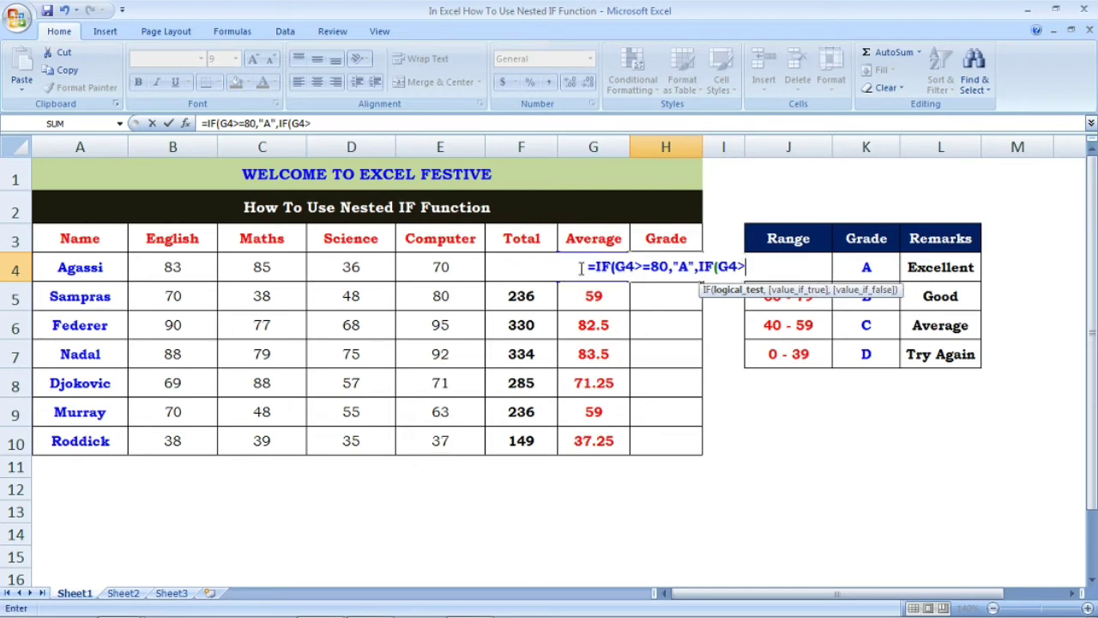
{"action": "type", "text": "="}
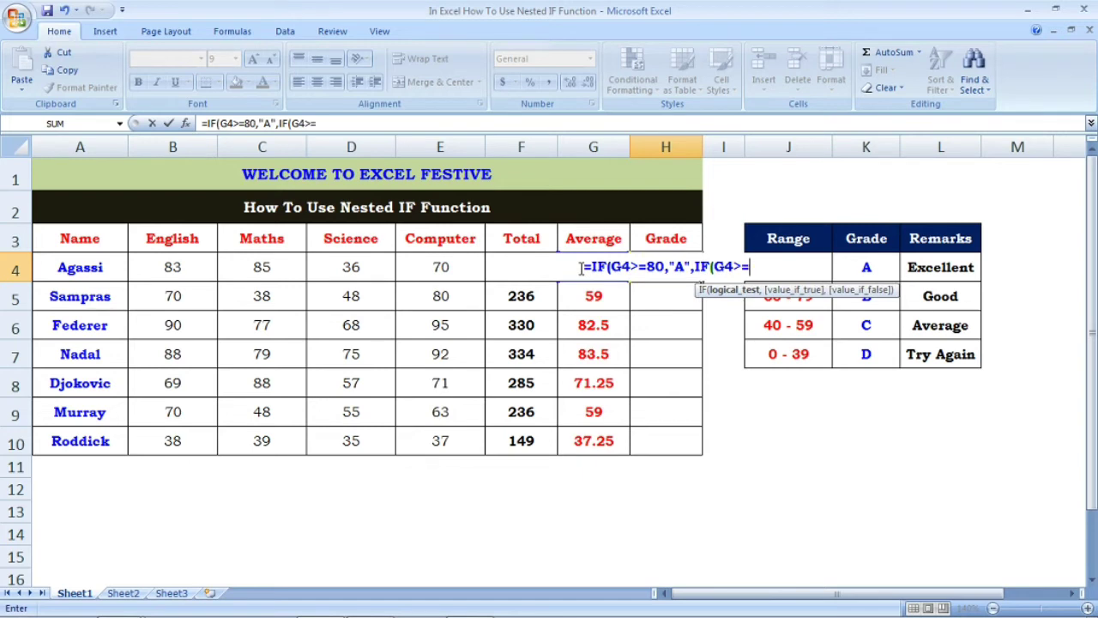
{"action": "type", "text": "60"}
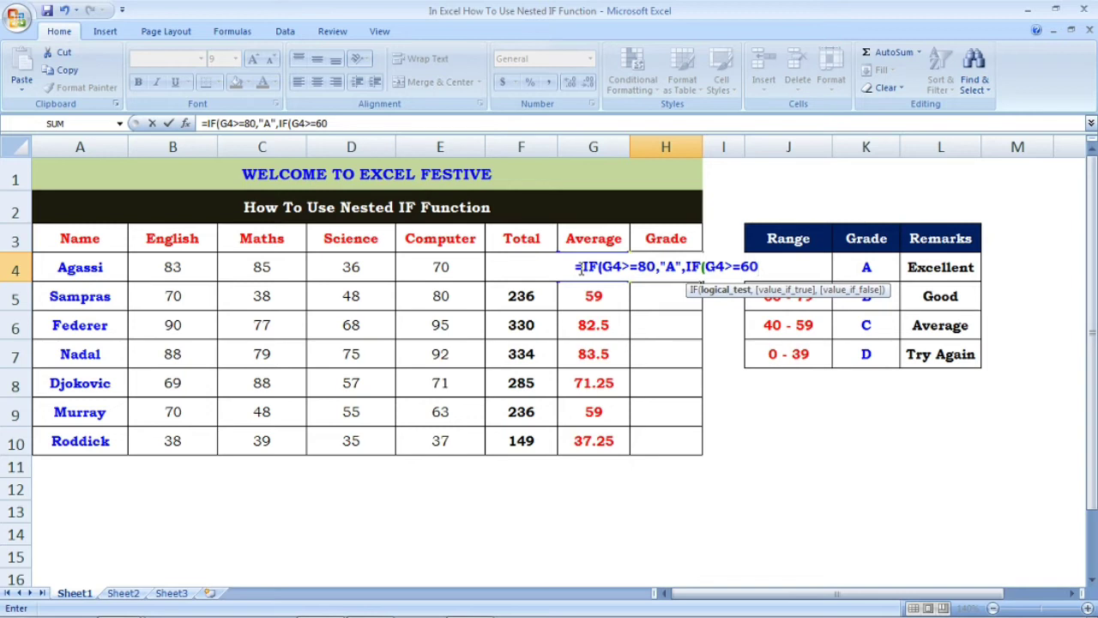
{"action": "type", "text": ","}
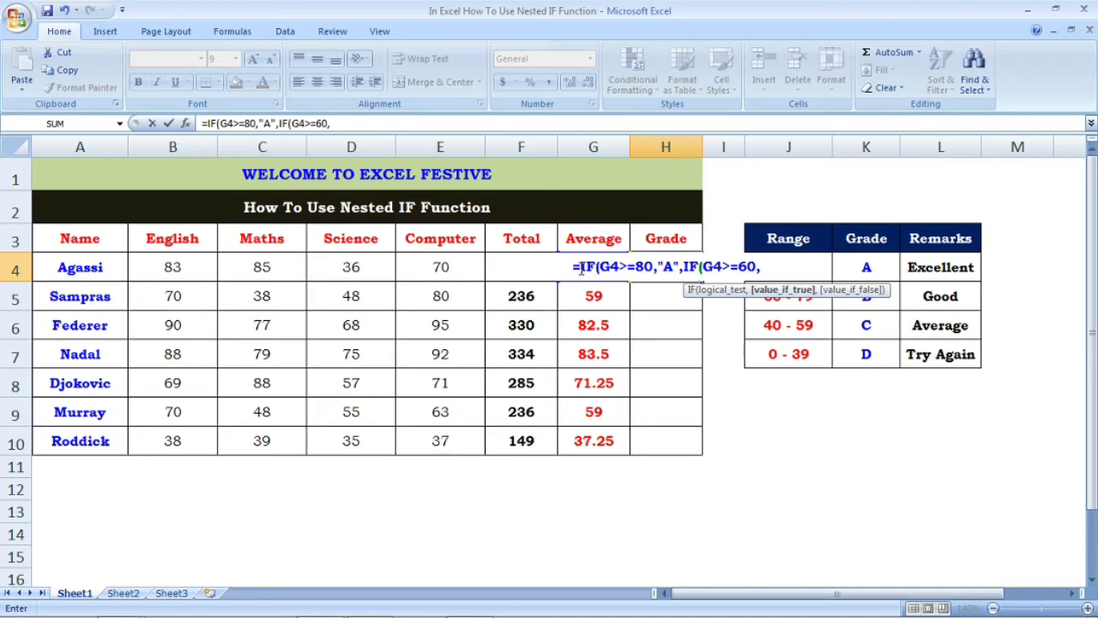
{"action": "type", "text": "\""}
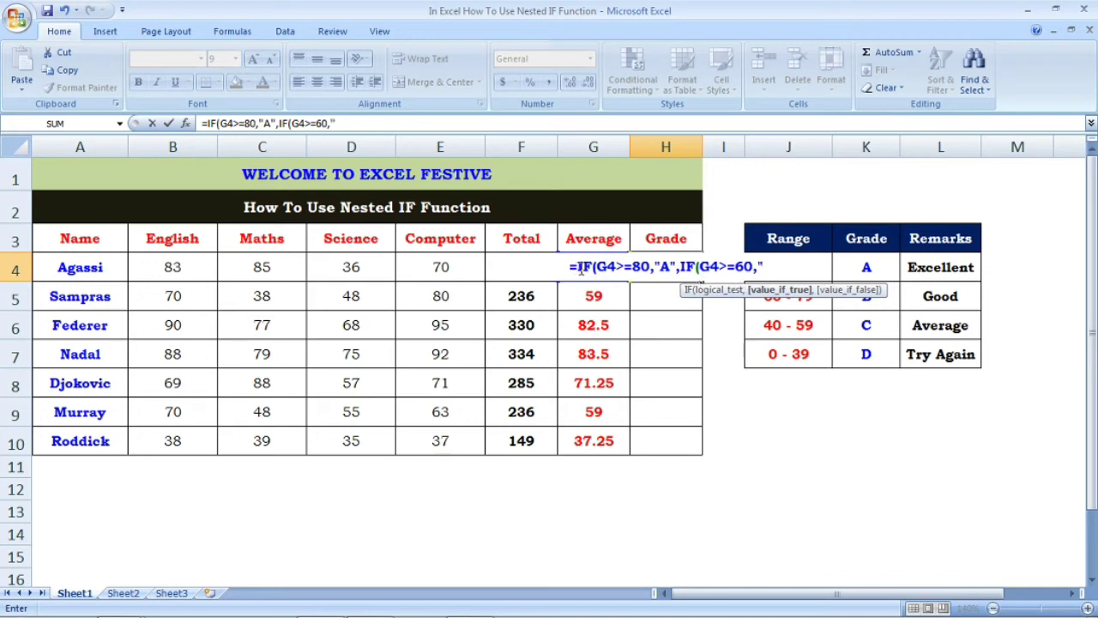
{"action": "type", "text": "B\""}
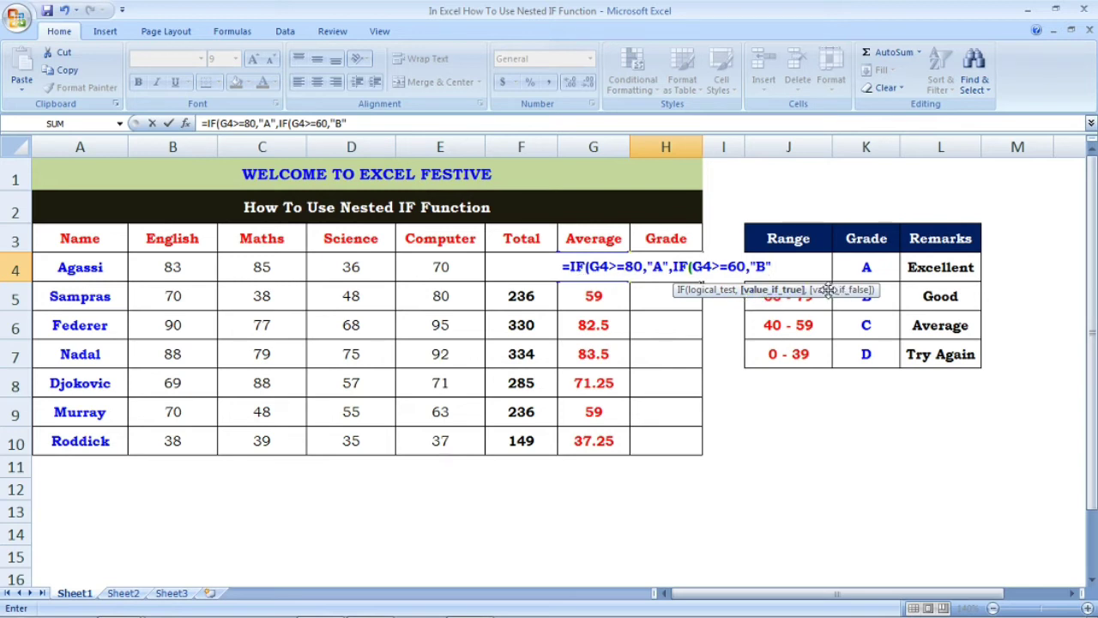
Nest a third IF as the second IF's false value in H4, returning "C" when G4>=40.
{"action": "type", "text": ","}
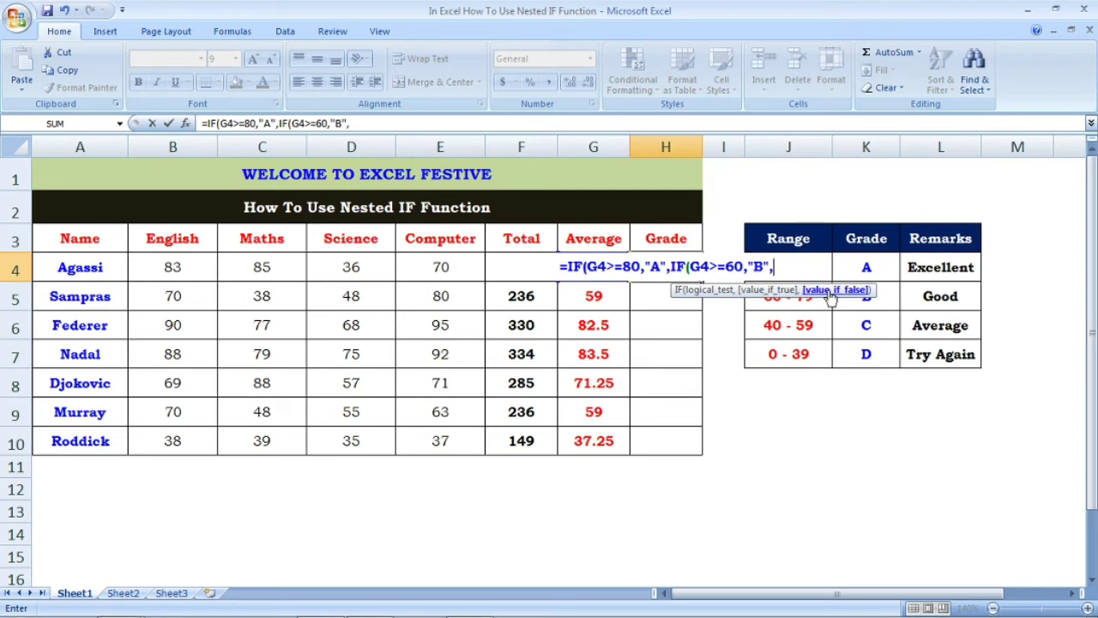
{"action": "type", "text": "IF"}
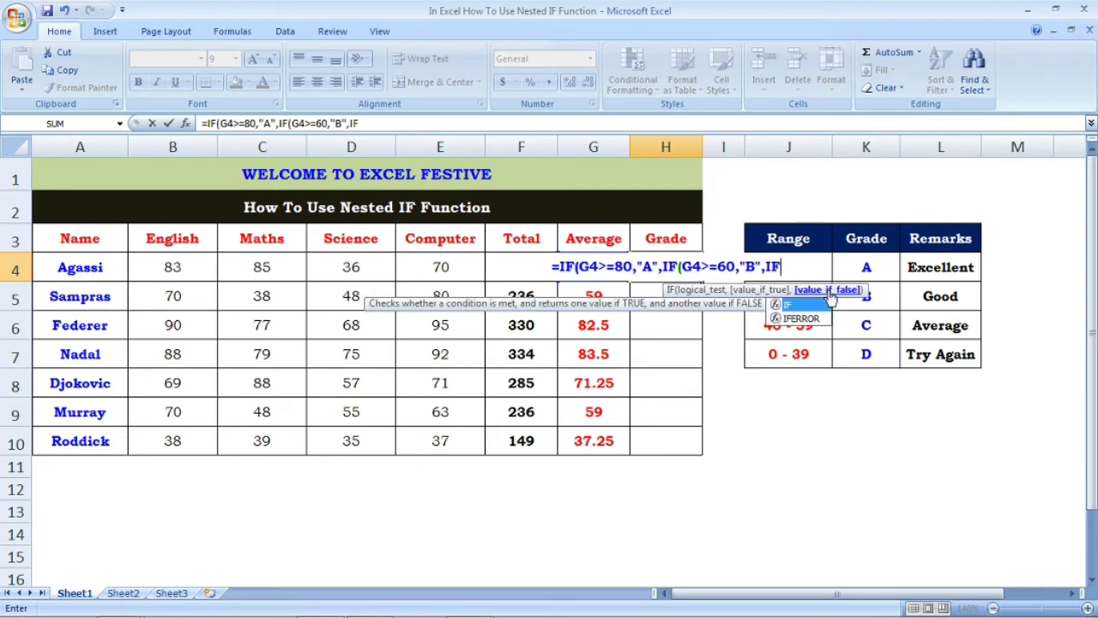
{"action": "type", "text": "("}
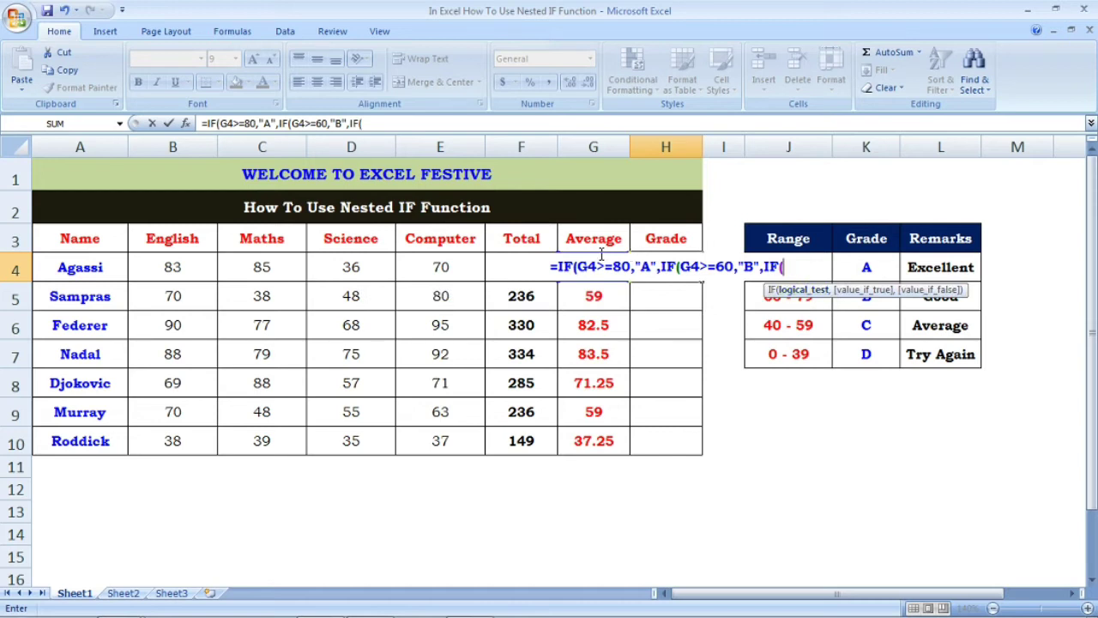
{"action": "left_click", "coordinate": [589, 266]}
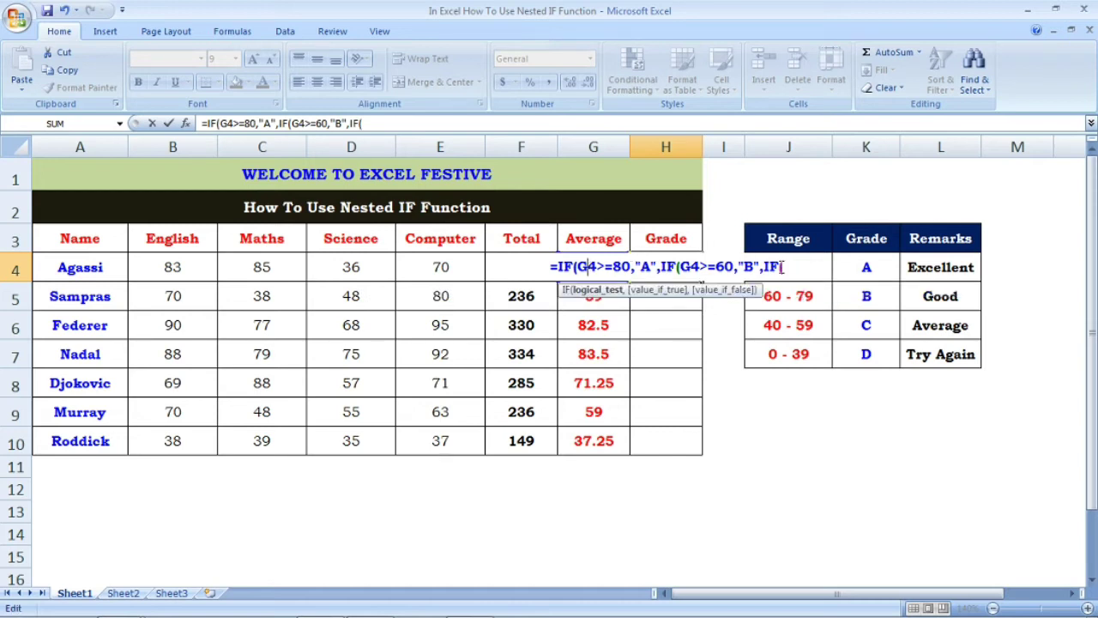
{"action": "left_click", "coordinate": [797, 266]}
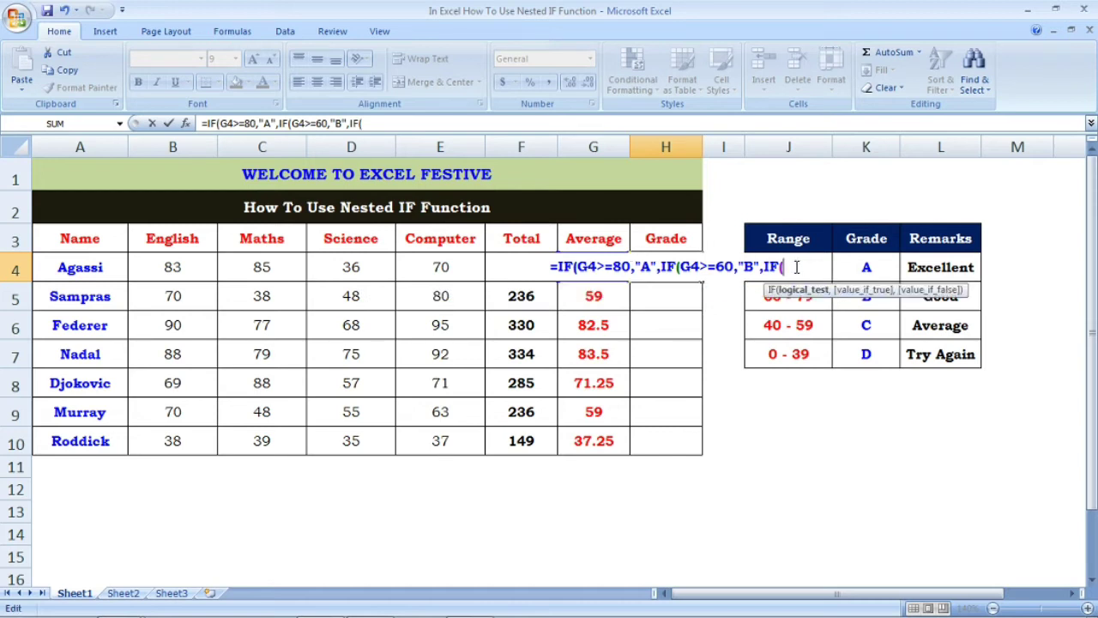
{"action": "type", "text": "G4"}
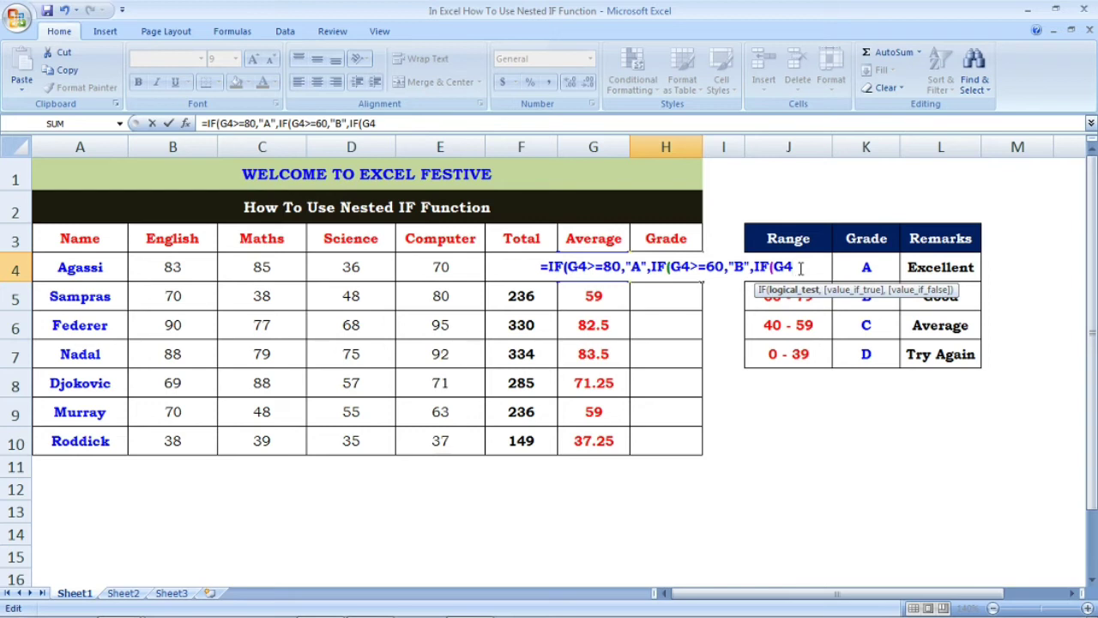
{"action": "type", "text": ">"}
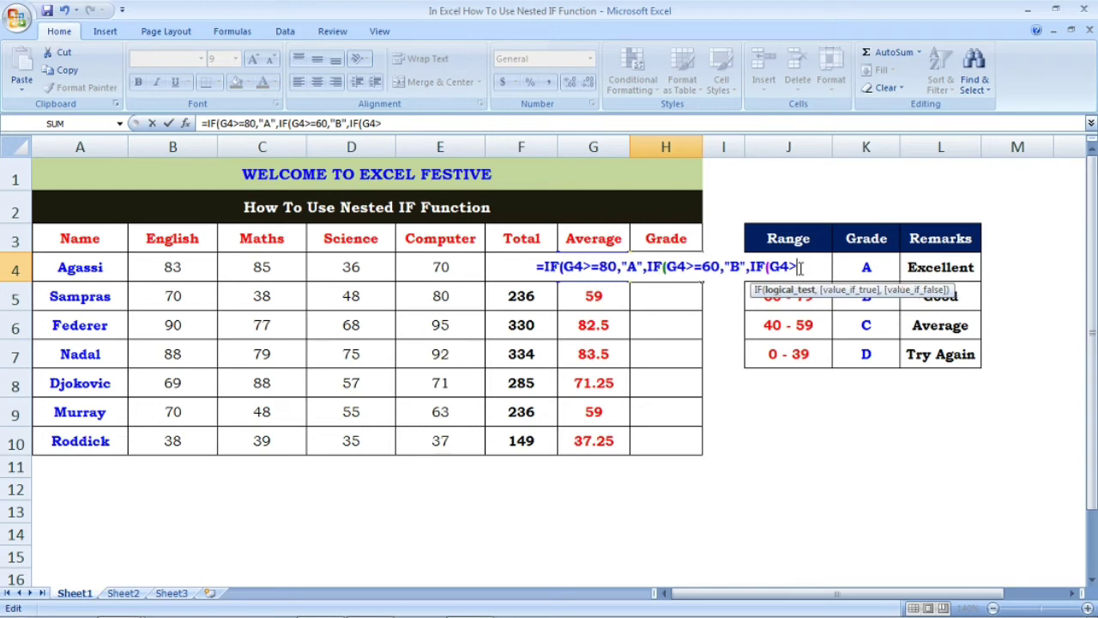
{"action": "type", "text": "=40"}
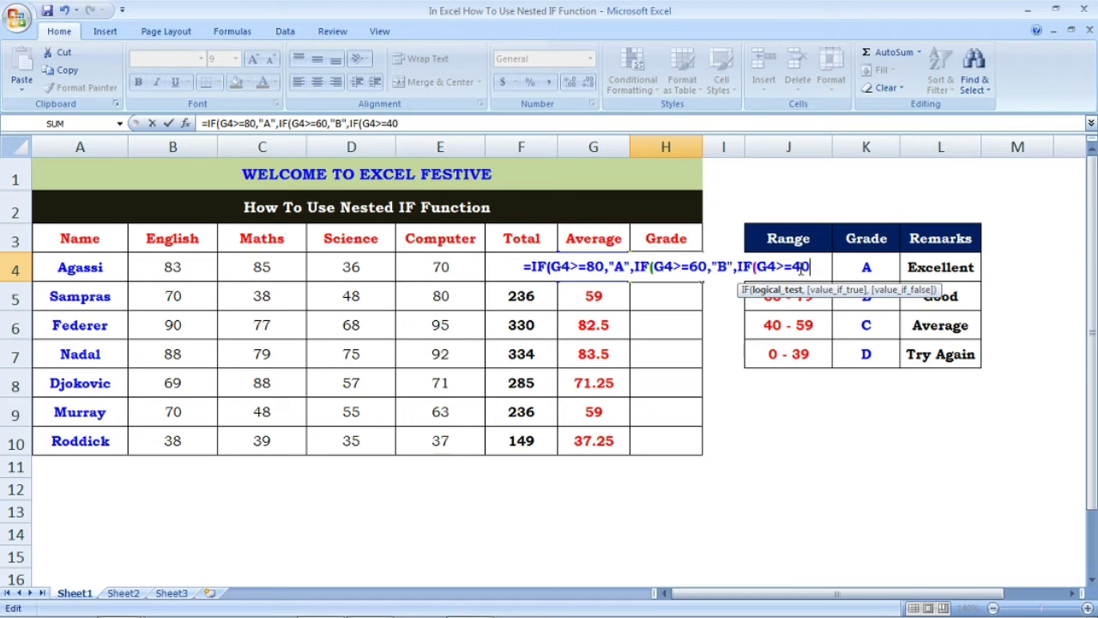
{"action": "type", "text": ","}
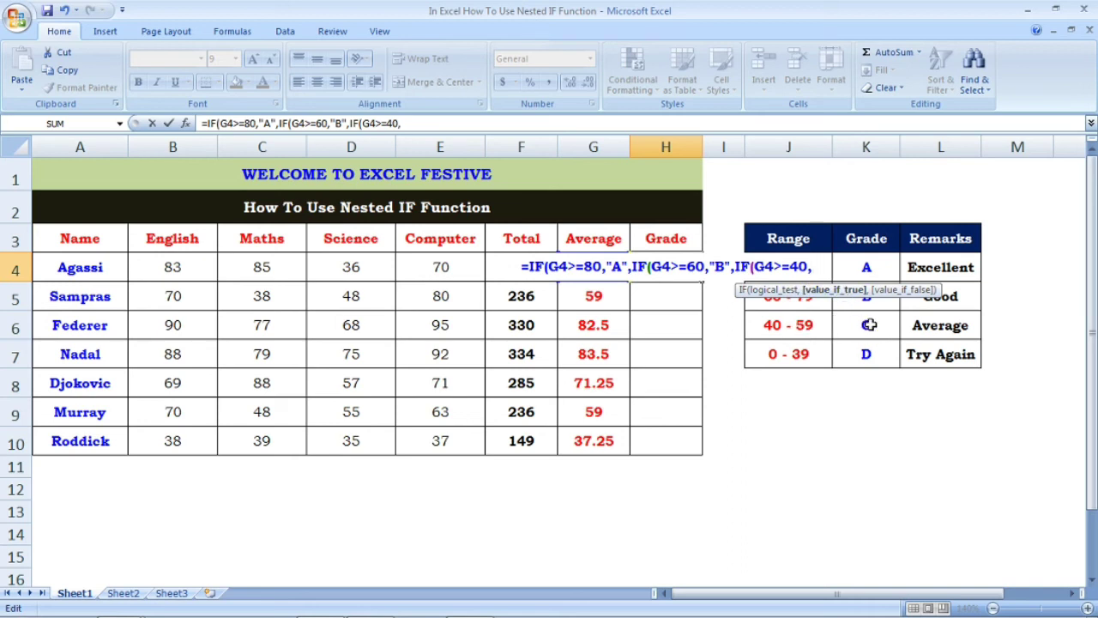
{"action": "type", "text": "\"C"}
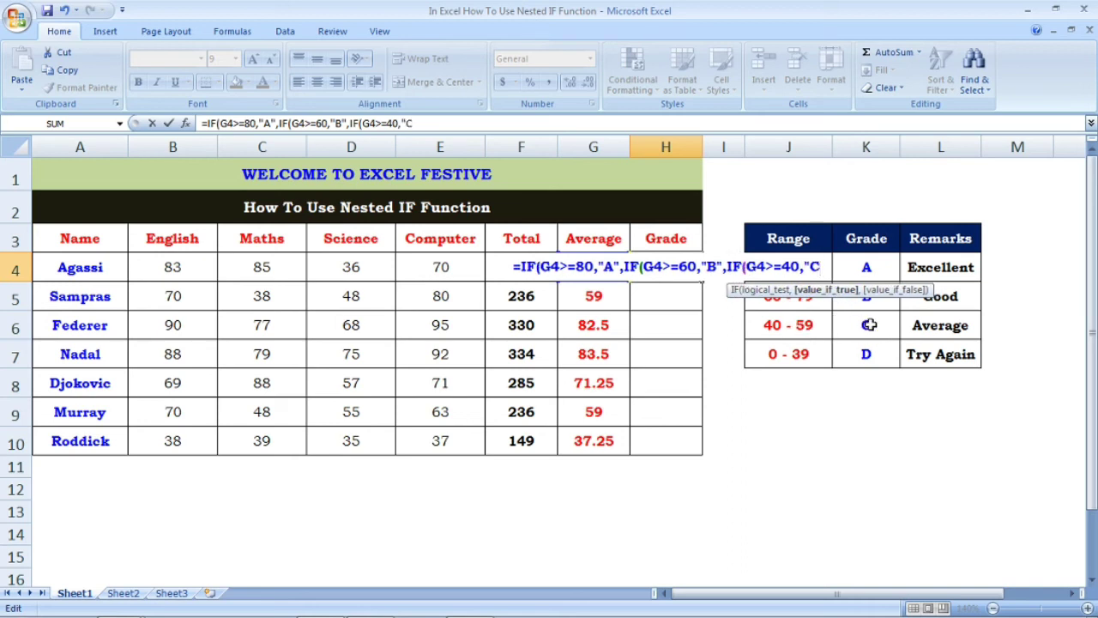
{"action": "type", "text": "\""}
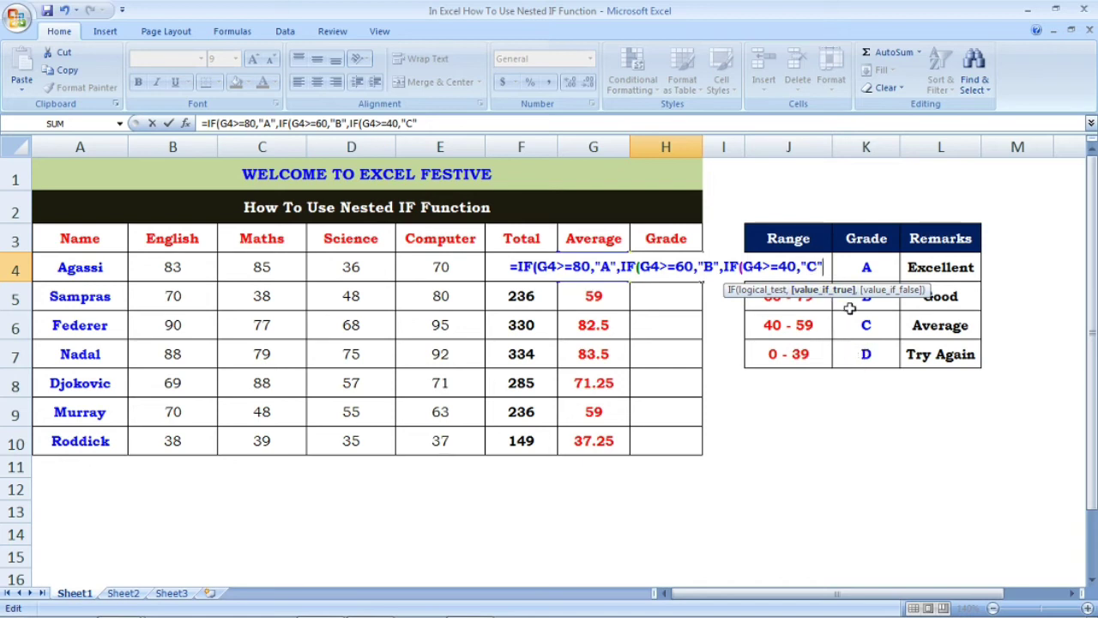
Complete the H4 formula with "D" as the last false value, close all three IFs and enter it.
{"action": "type", "text": ","}
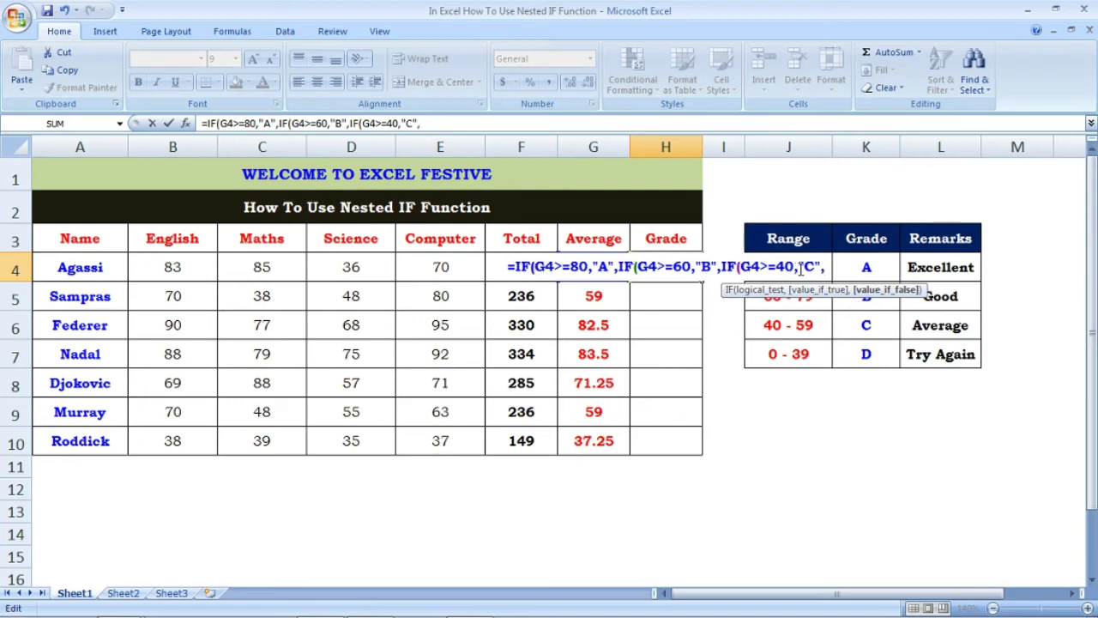
{"action": "type", "text": "\"D\""}
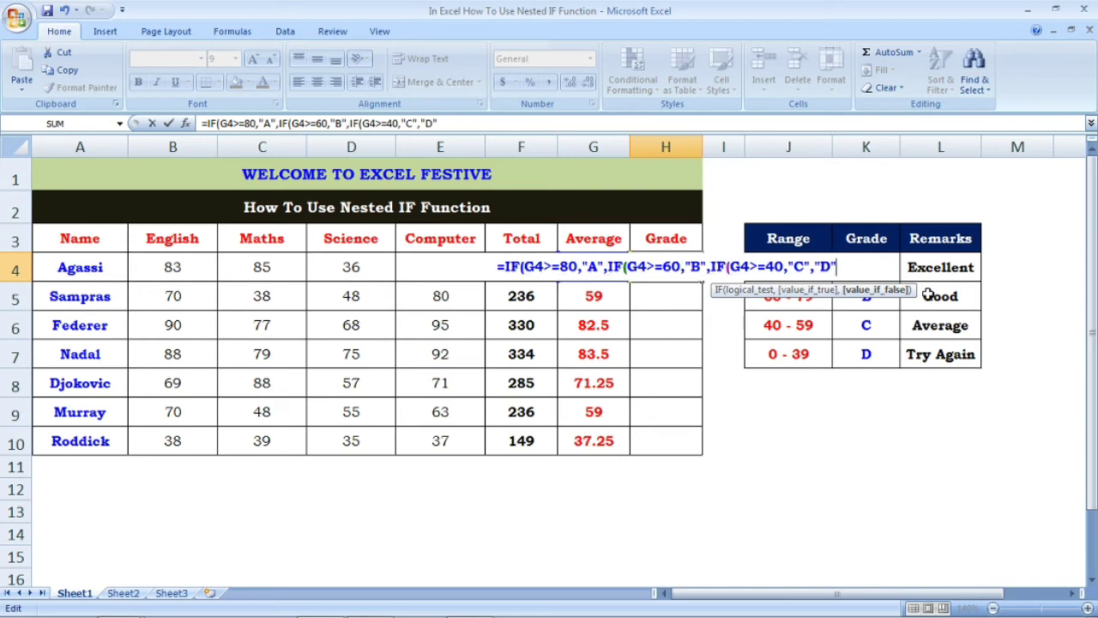
{"action": "type", "text": ")))"}
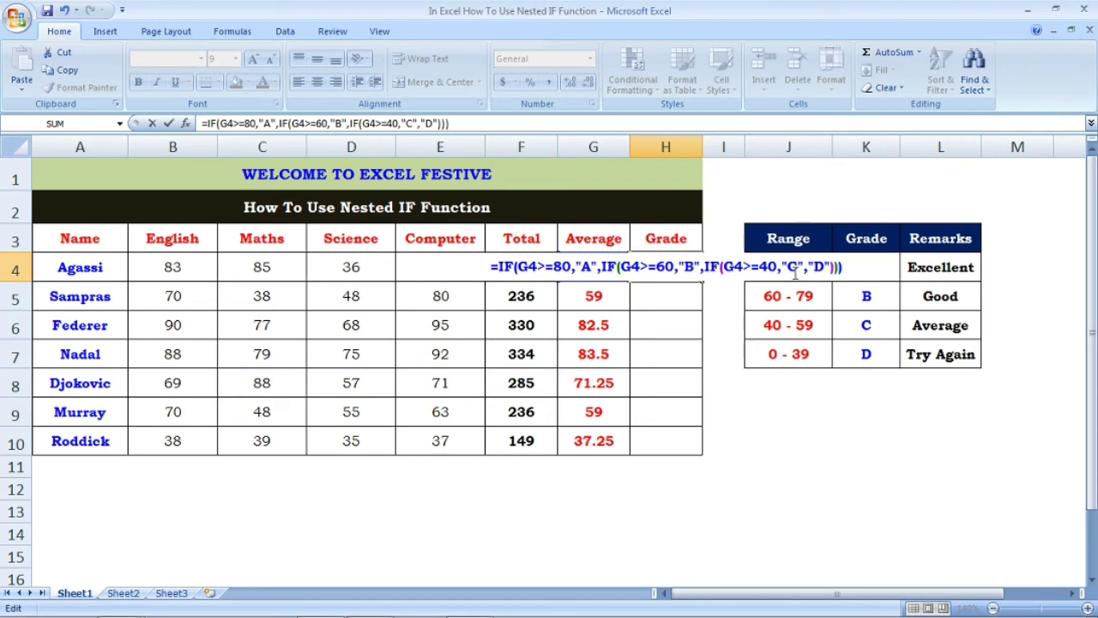
{"action": "key", "text": "Return"}
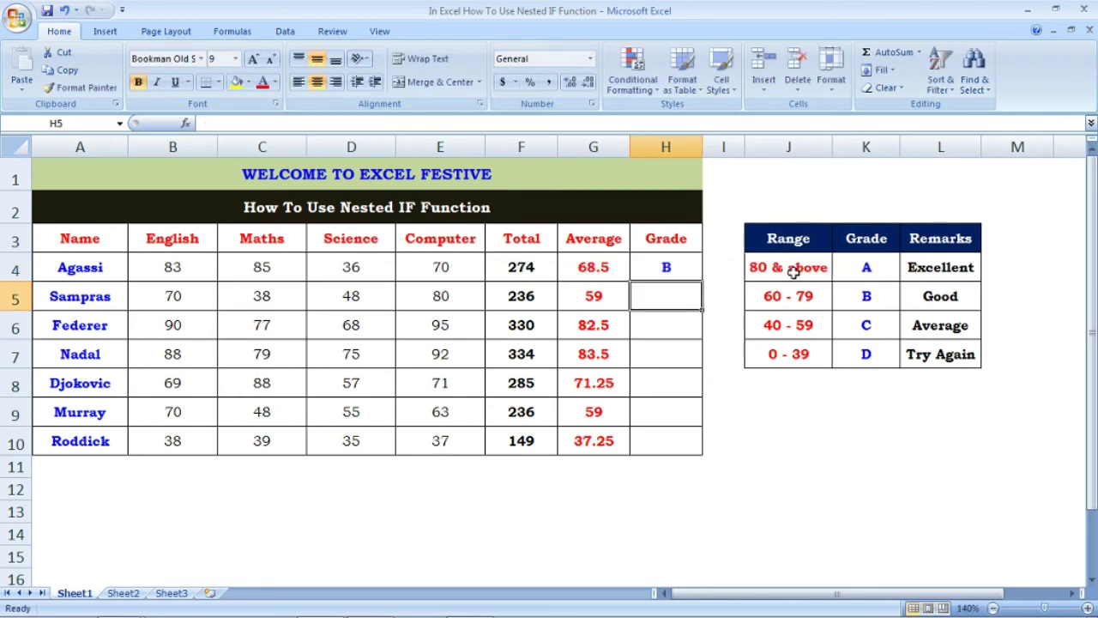
Check the grade in H4 against the average in G4 and fill the nested IF formula down to H10.
{"action": "left_click", "coordinate": [675, 267]}
{"action": "left_click", "coordinate": [604, 269]}
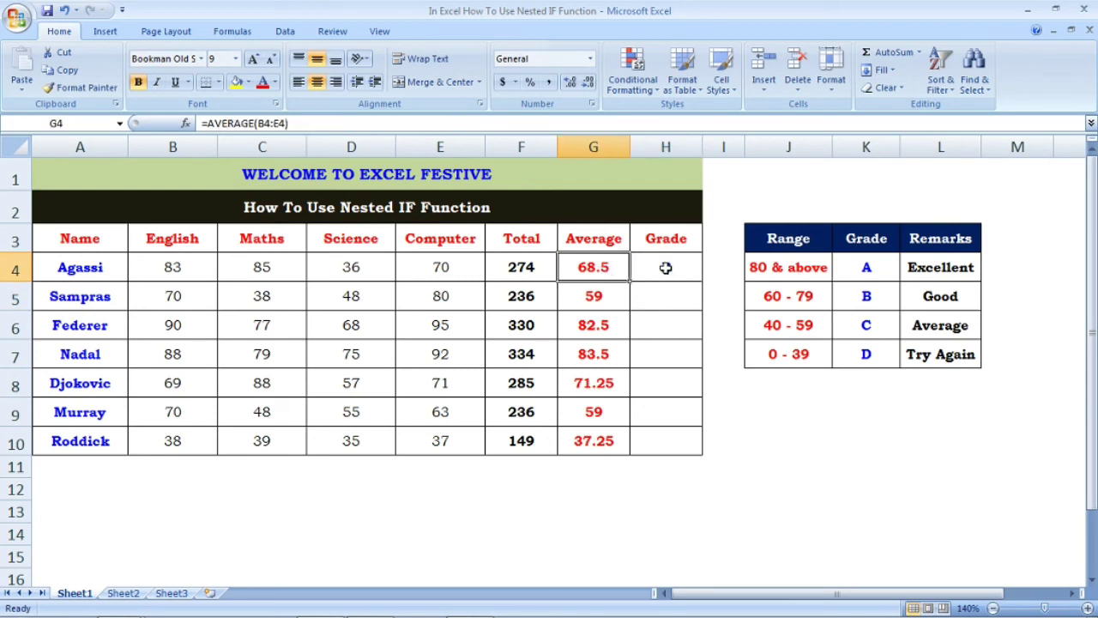
{"action": "left_click", "coordinate": [665, 267]}
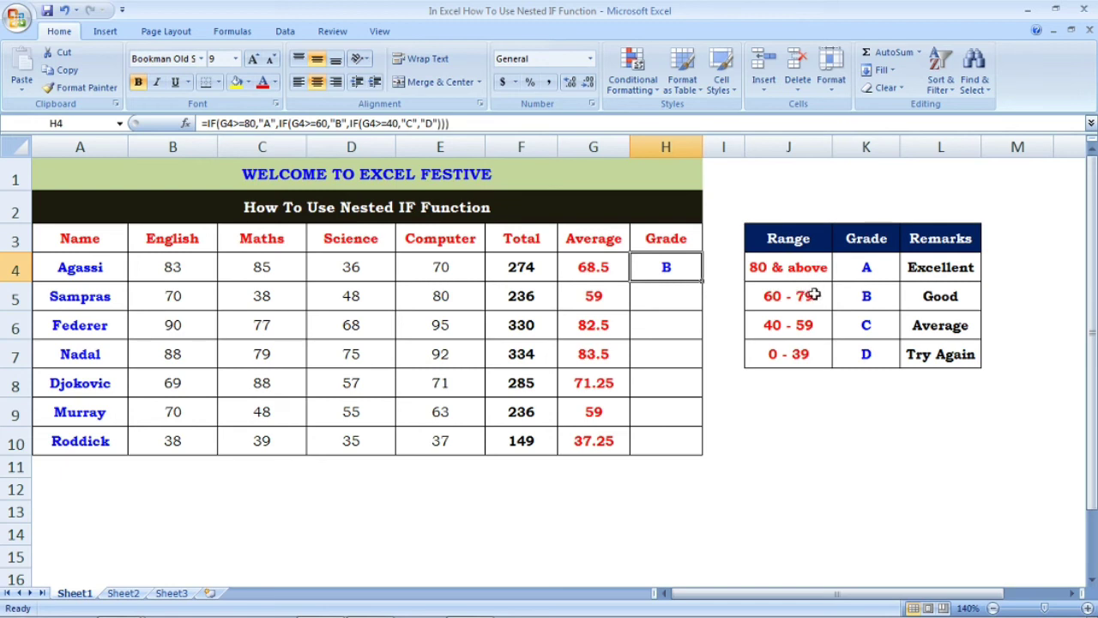
{"action": "double_click", "coordinate": [701, 281]}
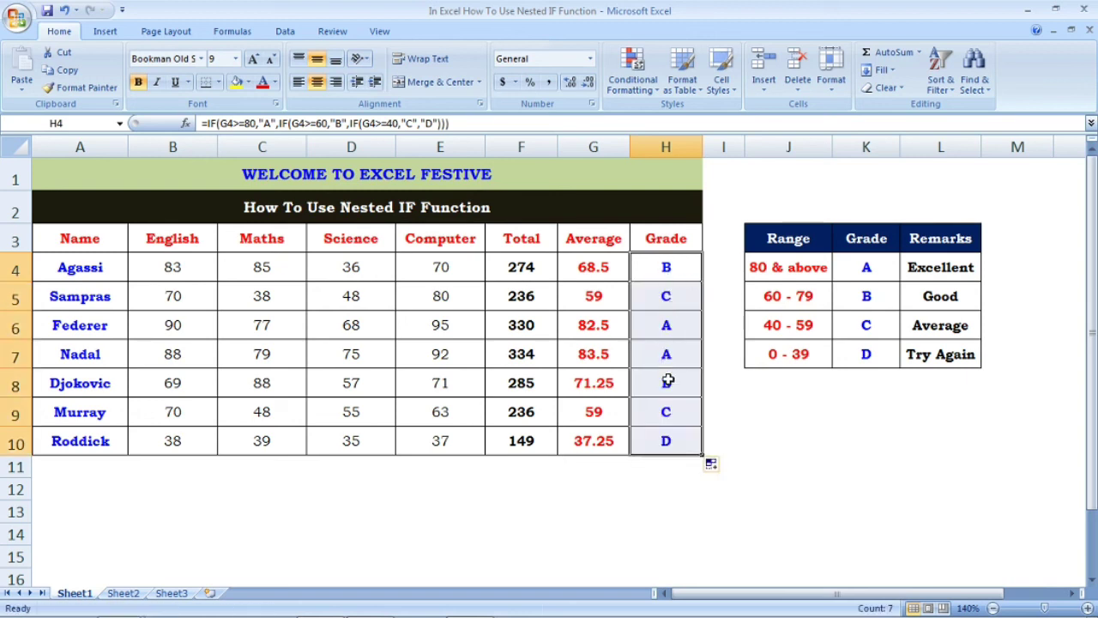
Check the grades in H5 and H6 against their averages and the matching ranges in the grade table.
{"action": "left_click", "coordinate": [602, 295]}
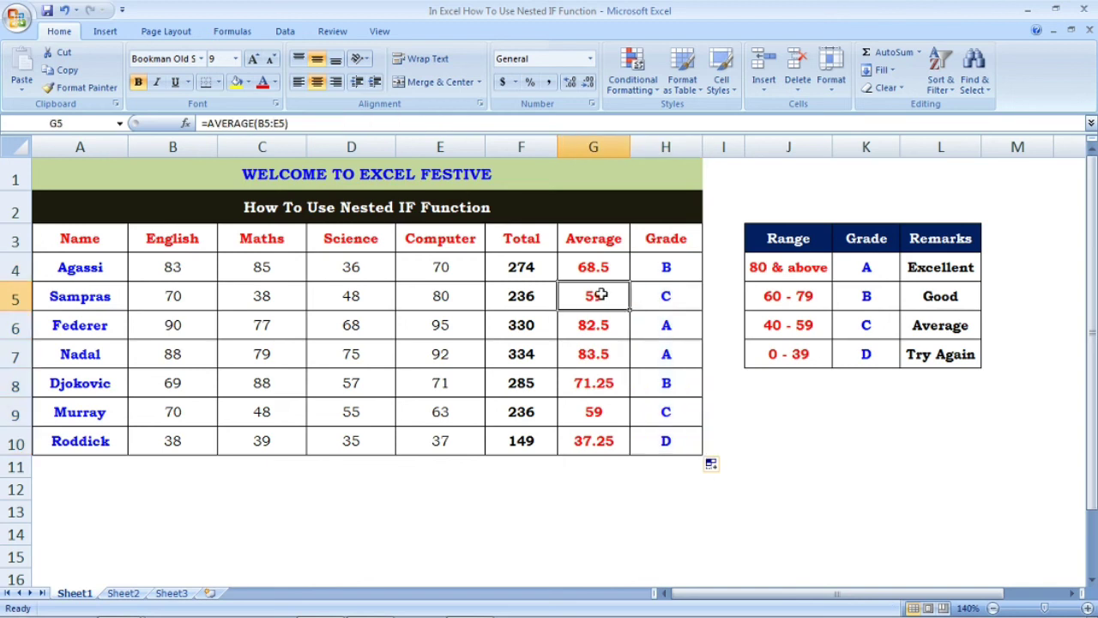
{"action": "left_click", "coordinate": [797, 332]}
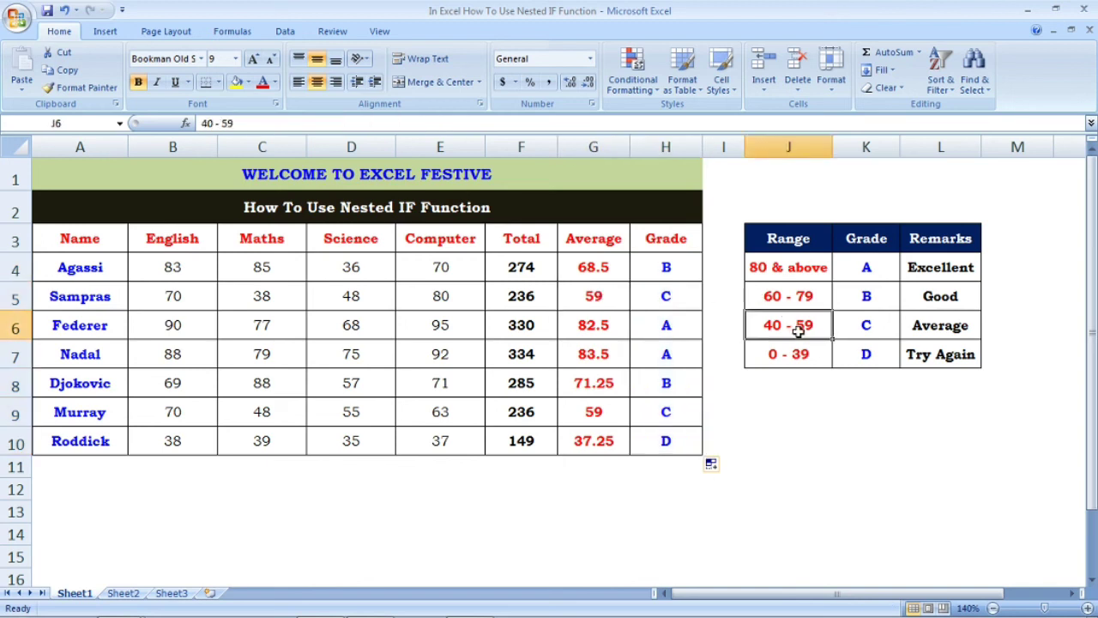
{"action": "left_click", "coordinate": [698, 297]}
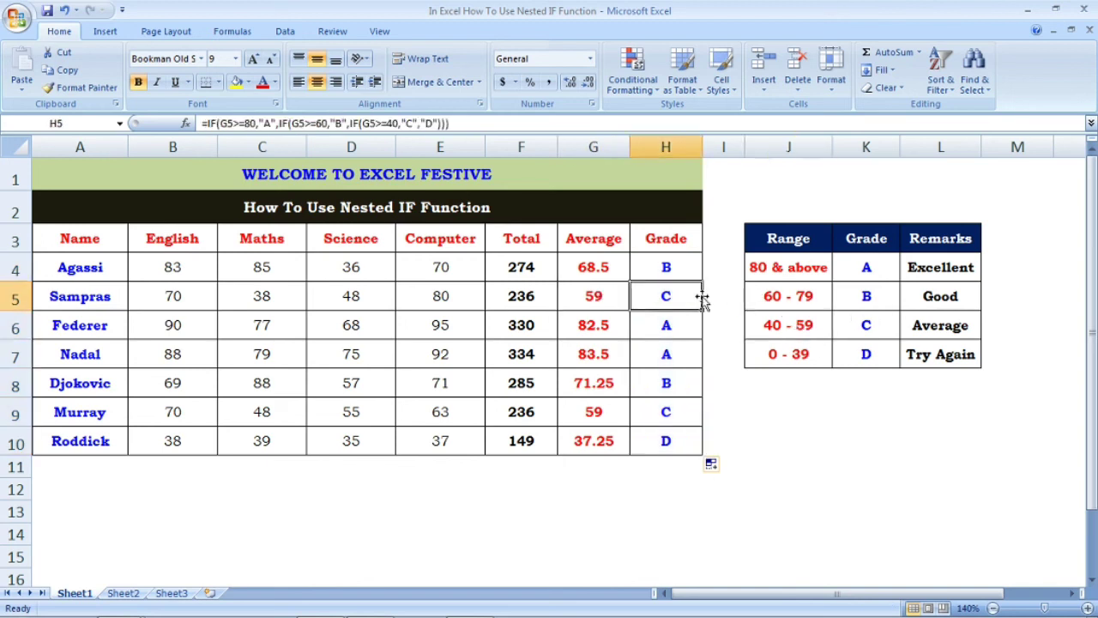
{"action": "left_click", "coordinate": [665, 327]}
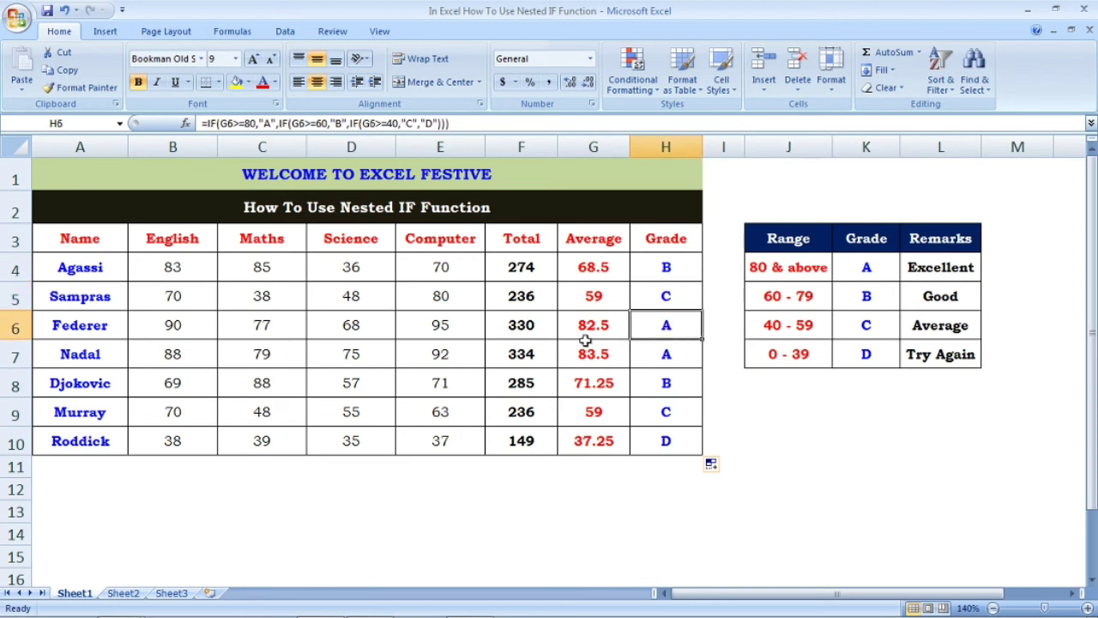
{"action": "left_click", "coordinate": [804, 266]}
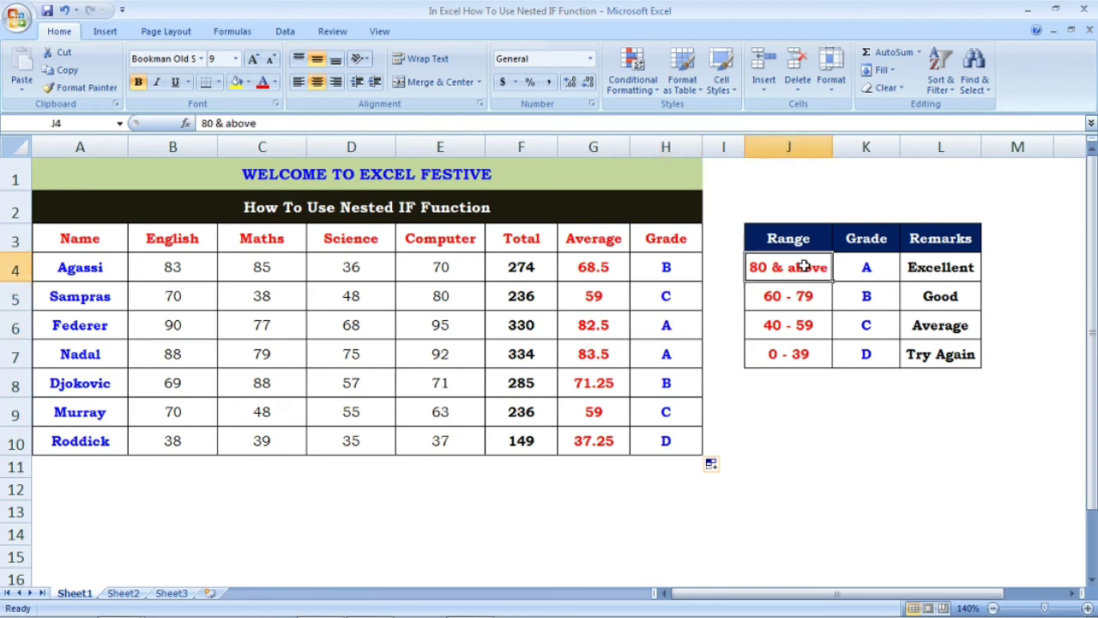
{"action": "left_click", "coordinate": [877, 262]}
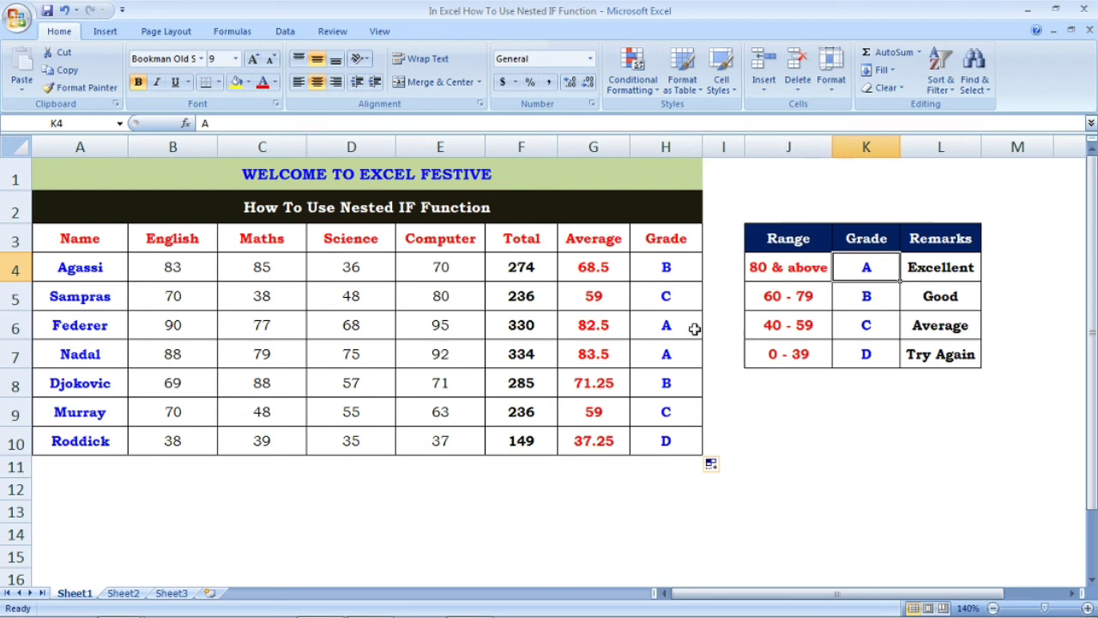
Compare the averages and grades in rows 8 to 10 with the grade table's ranges and remarks, then return to H4.
{"action": "left_click", "coordinate": [585, 387]}
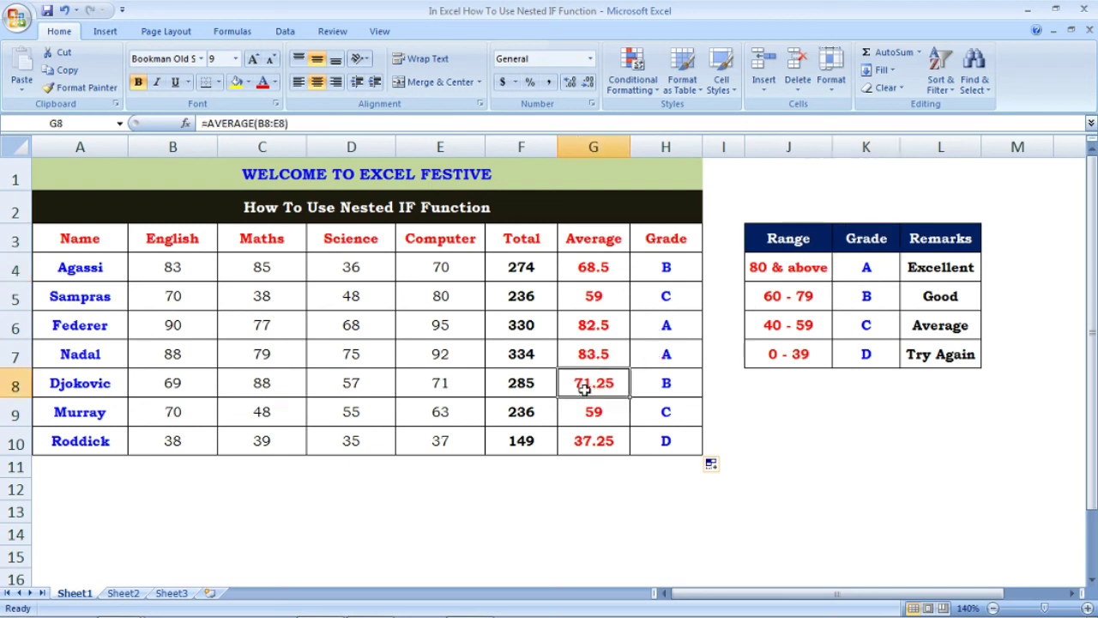
{"action": "left_click", "coordinate": [801, 296]}
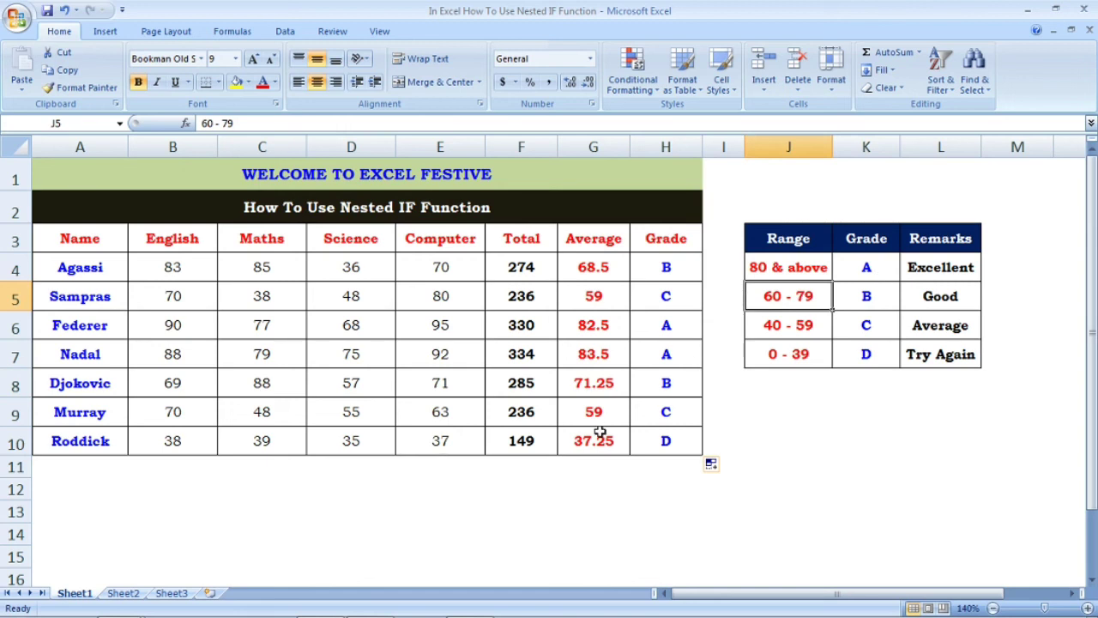
{"action": "left_click", "coordinate": [657, 416]}
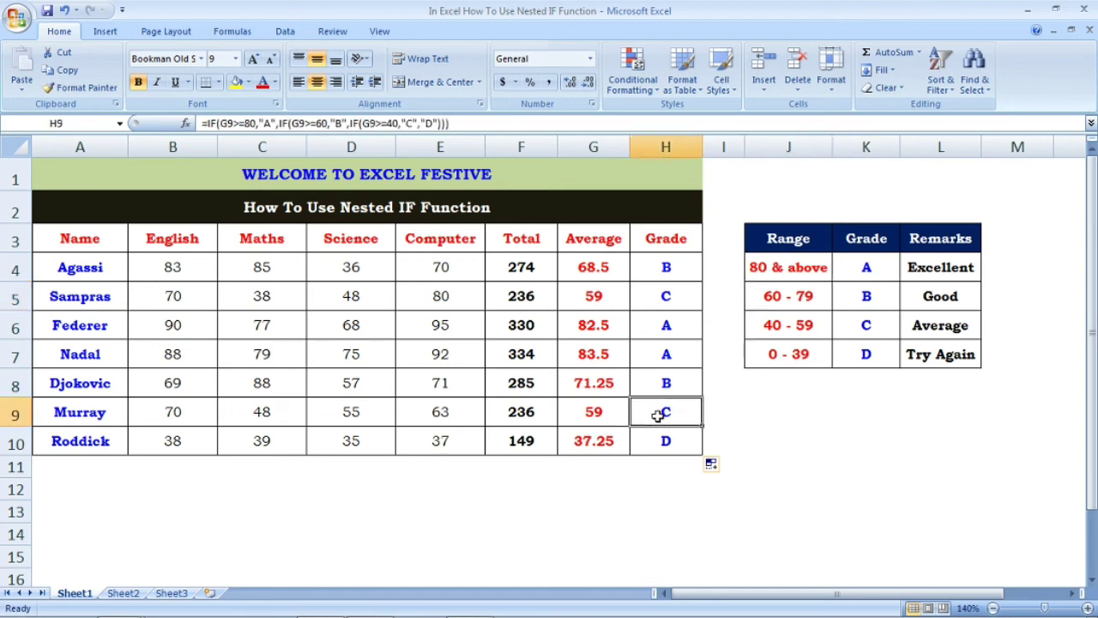
{"action": "left_click", "coordinate": [603, 439]}
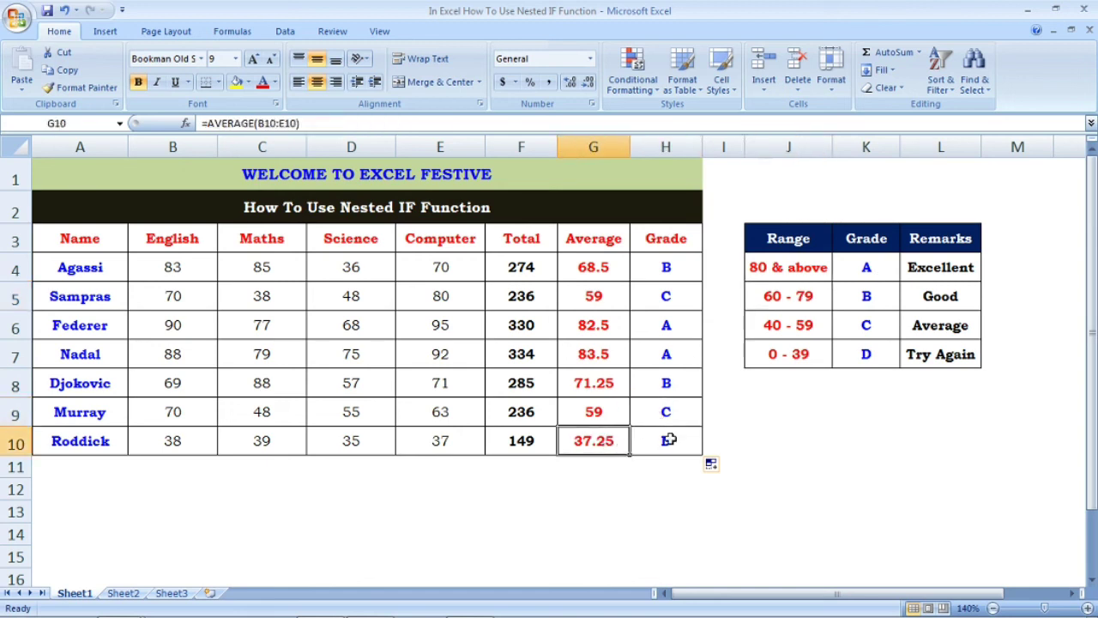
{"action": "left_click", "coordinate": [669, 438]}
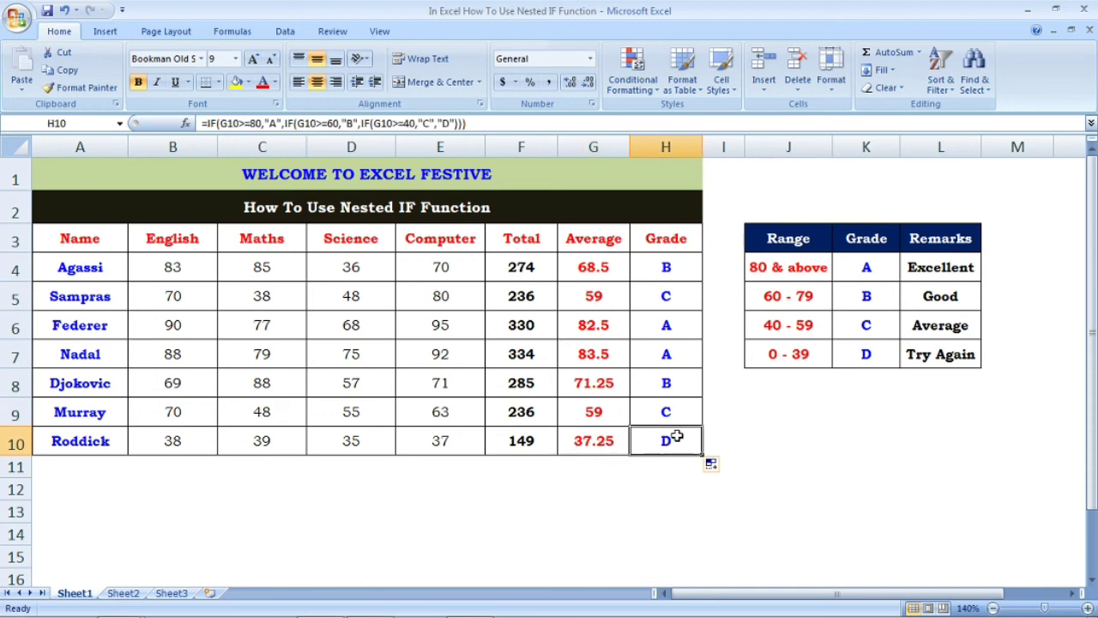
{"action": "left_click", "coordinate": [871, 351]}
{"action": "left_click", "coordinate": [923, 353]}
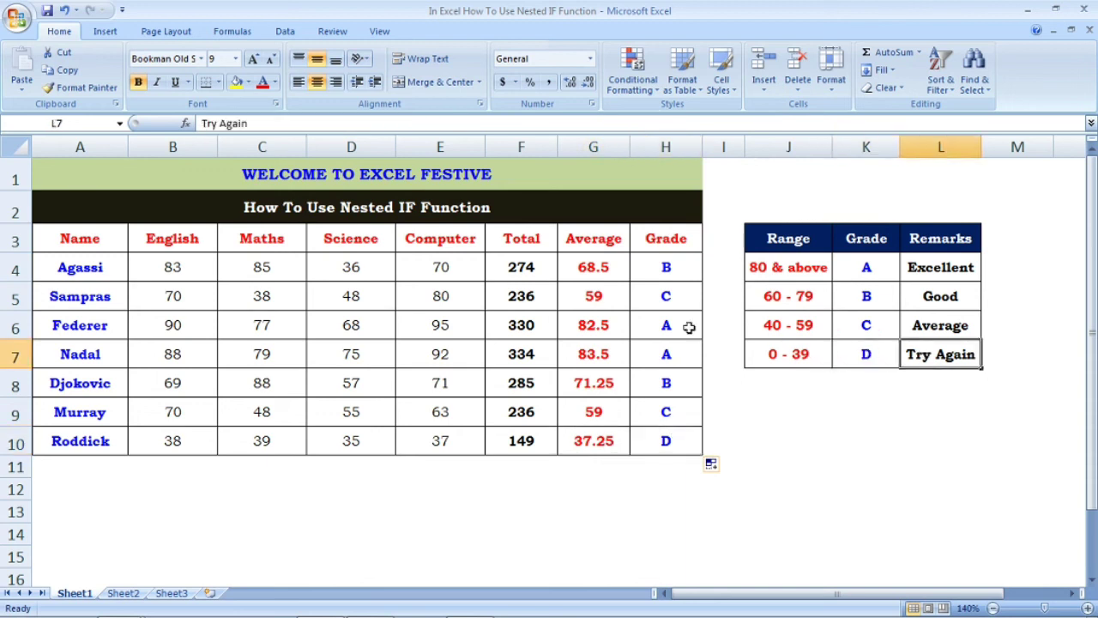
{"action": "left_click", "coordinate": [666, 271]}
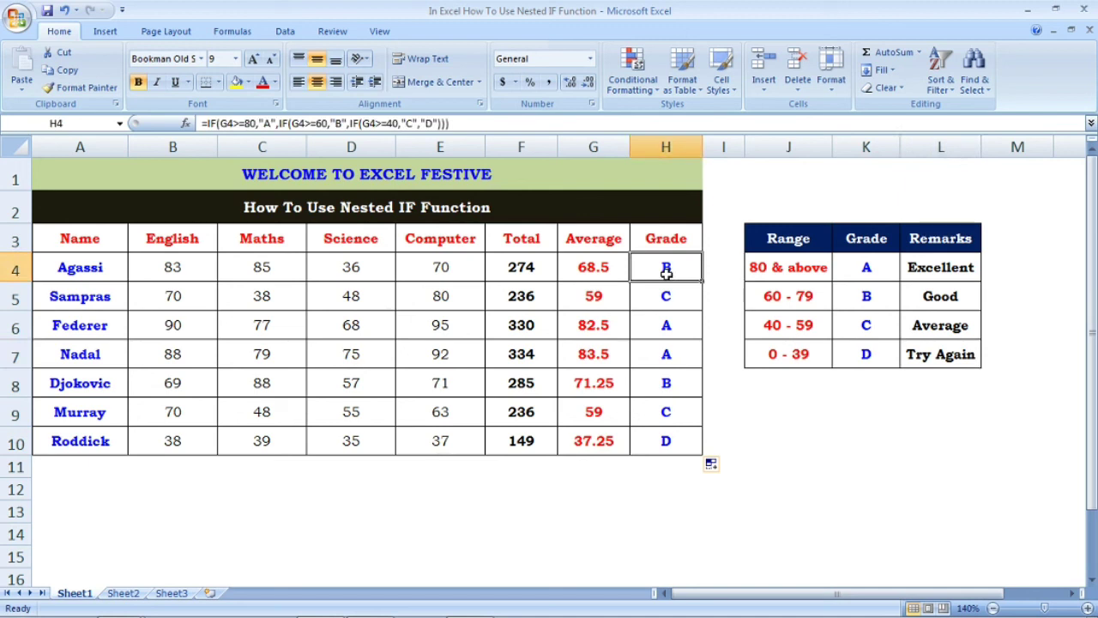